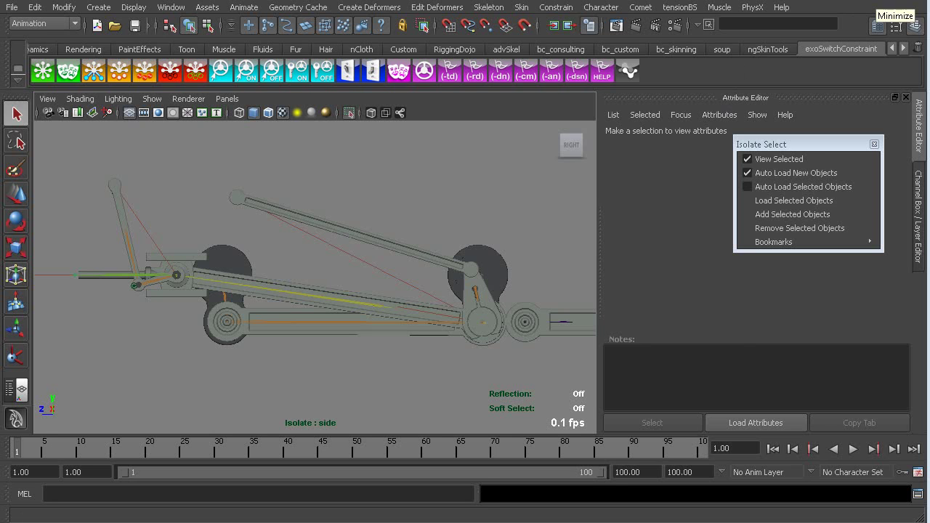
Minimize Maya to reveal the blog post 'How To : Animate Cranks and Pistons in Maya'.
click(895, 3)
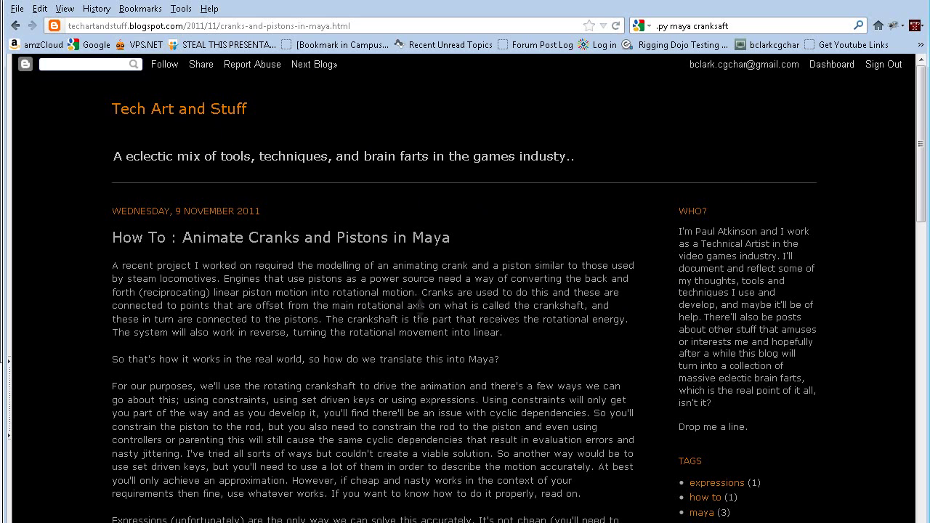
Scroll the post past figure 1 until the figure 2 angle diagram is visible.
scroll(305, 180, down, 5)
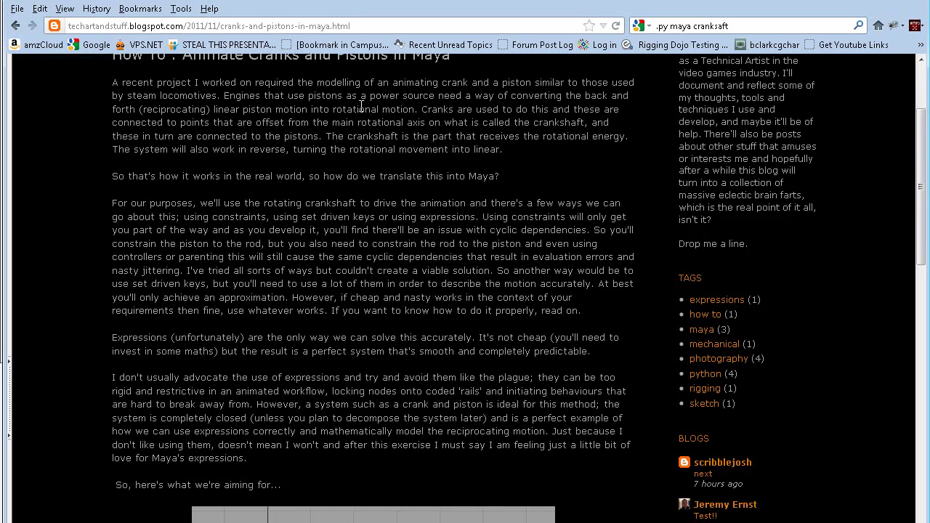
scroll(445, 165, down, 7)
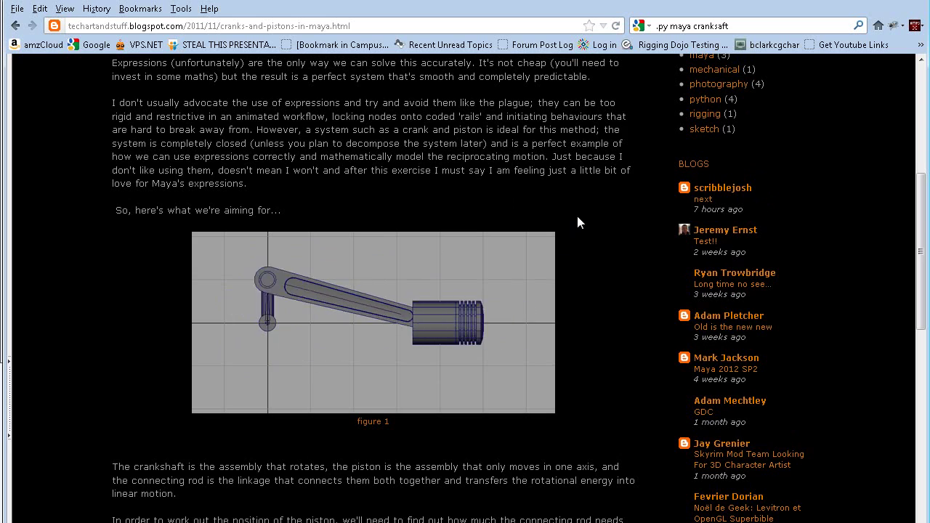
scroll(577, 213, up, 2)
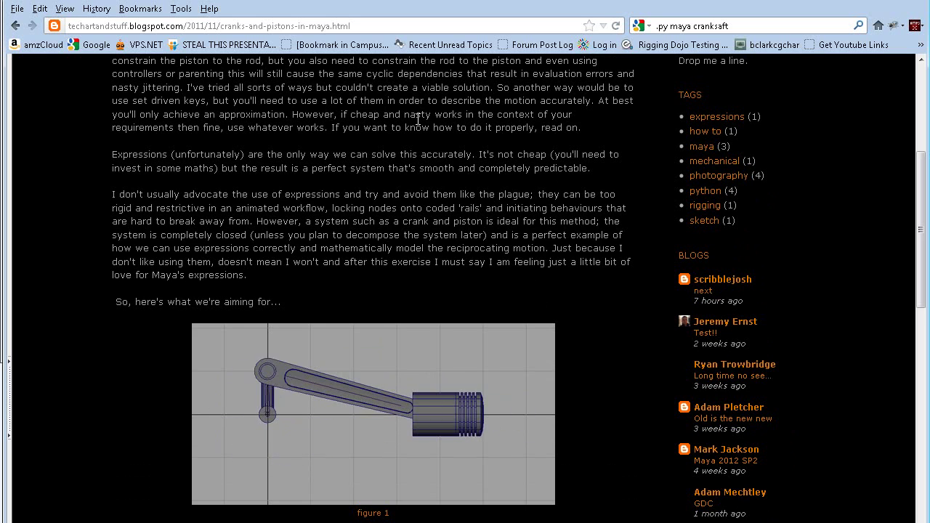
middle_click(365, 183)
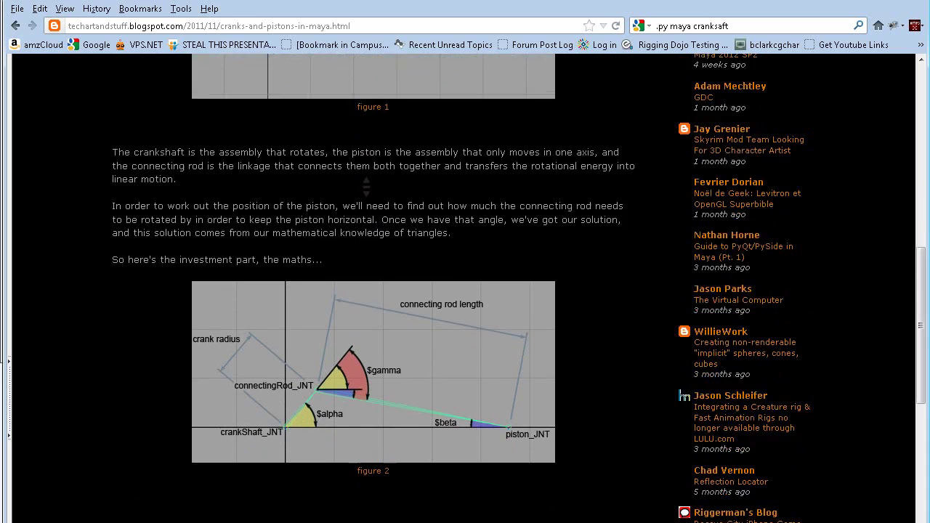
click(215, 231)
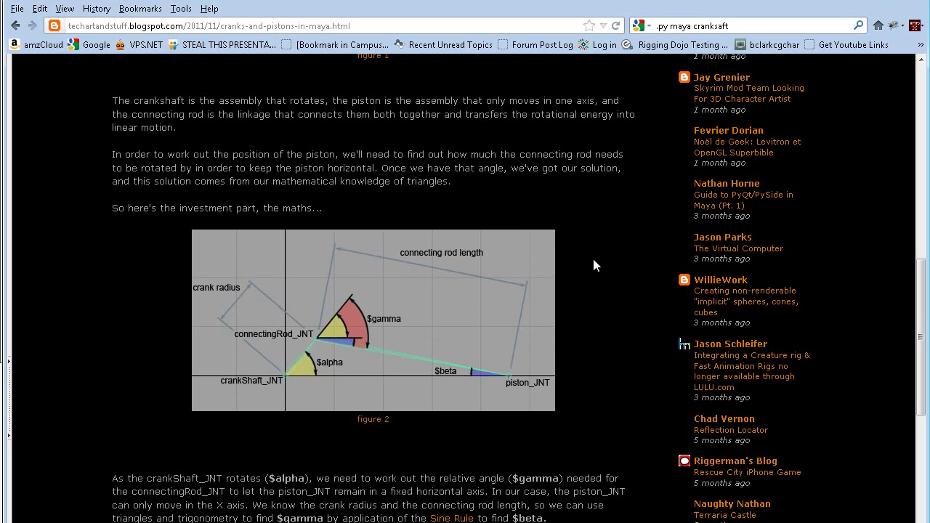
Scroll through the post's equations, script box and figure 3.
scroll(593, 265, down, 4)
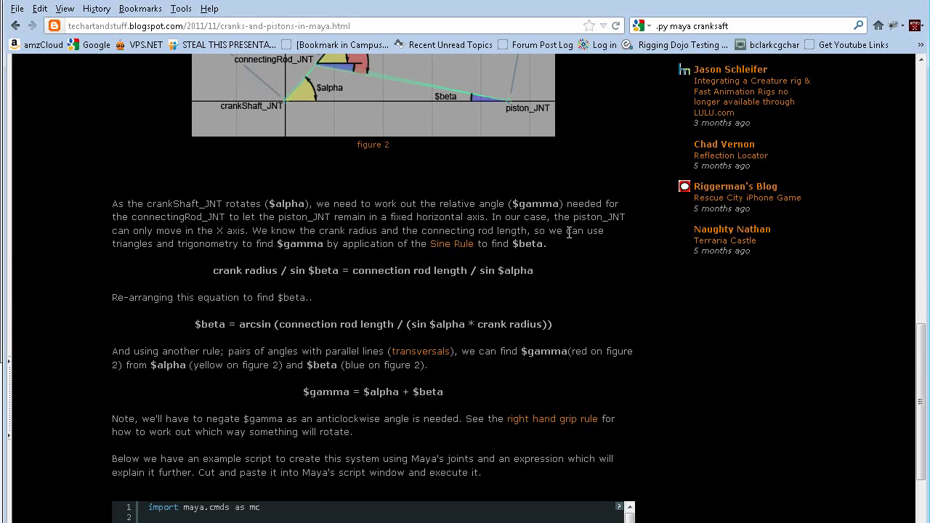
scroll(576, 331, down, 4)
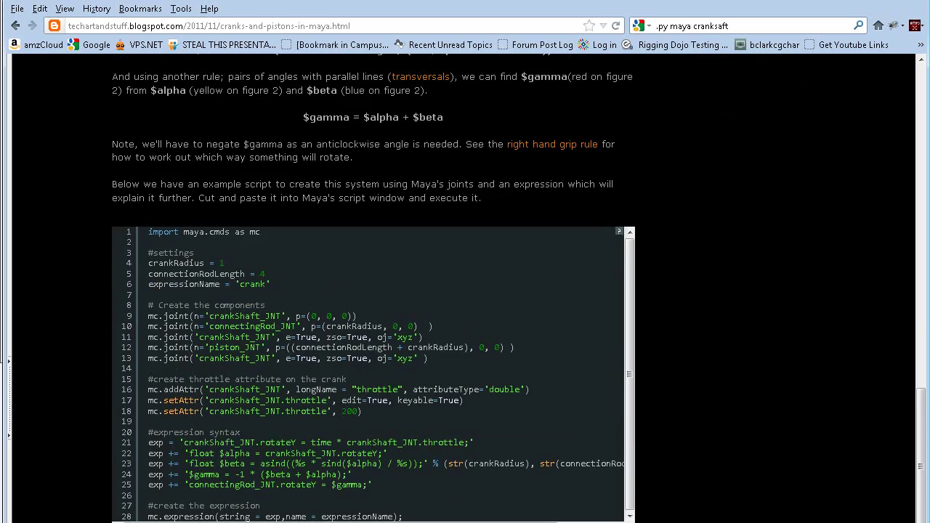
scroll(708, 218, down, 7)
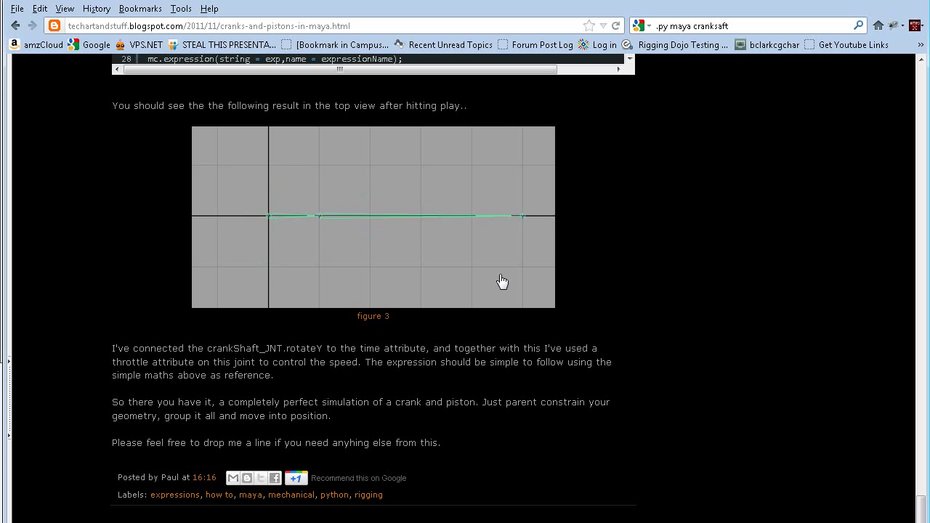
scroll(503, 272, up, 20)
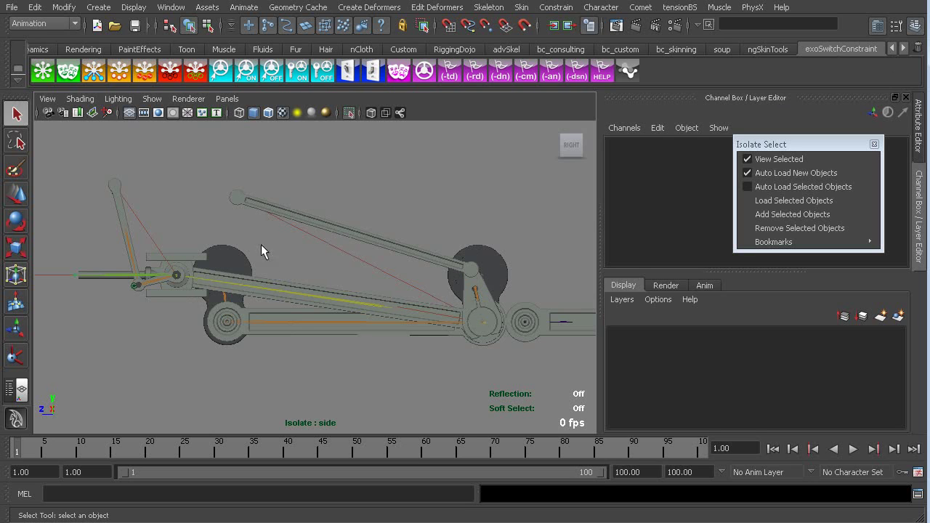
Hide IK handles and turn on X-ray joints in the side viewport.
click(154, 99)
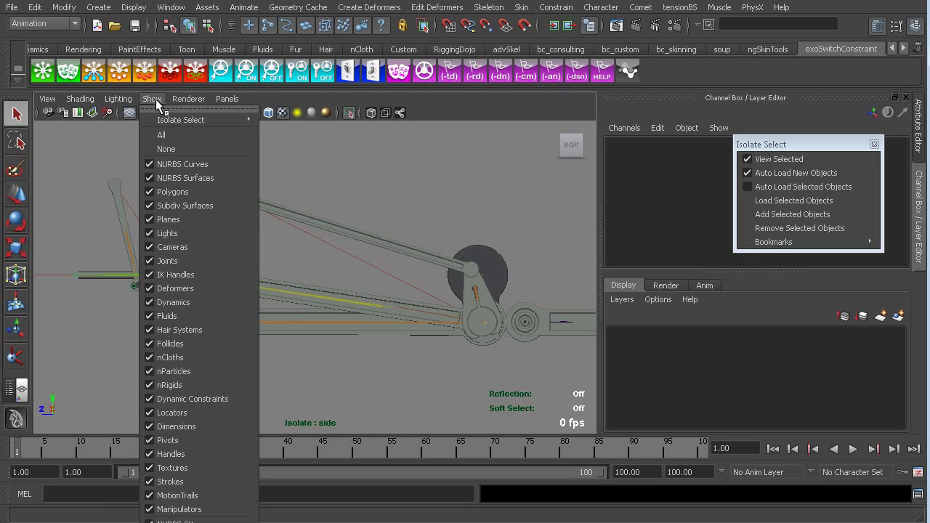
click(198, 278)
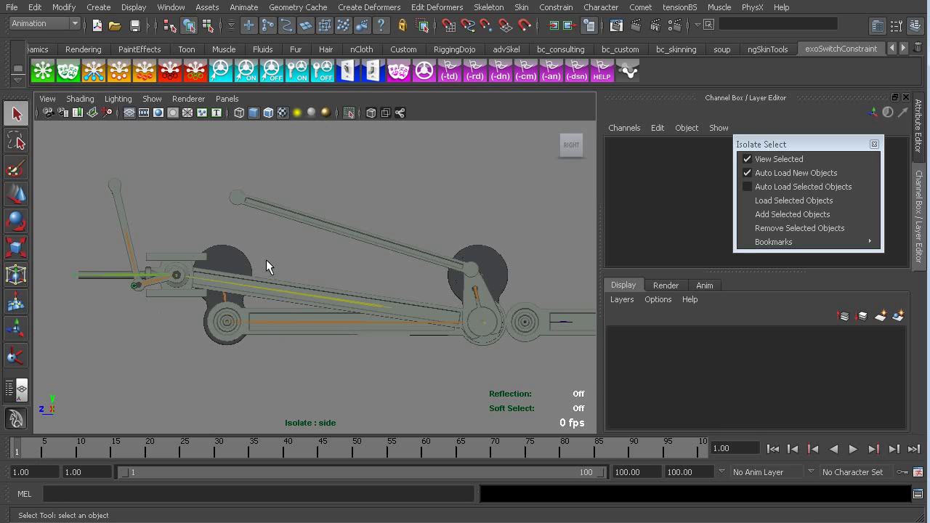
click(400, 114)
Select the left arm bone joint and widen the viewport past the Channel Box.
drag(269, 191, 310, 353)
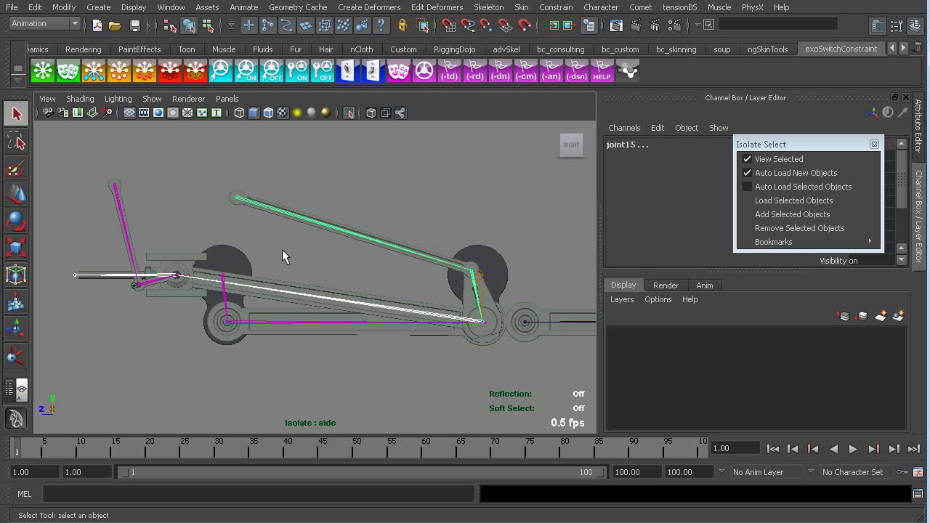
click(123, 205)
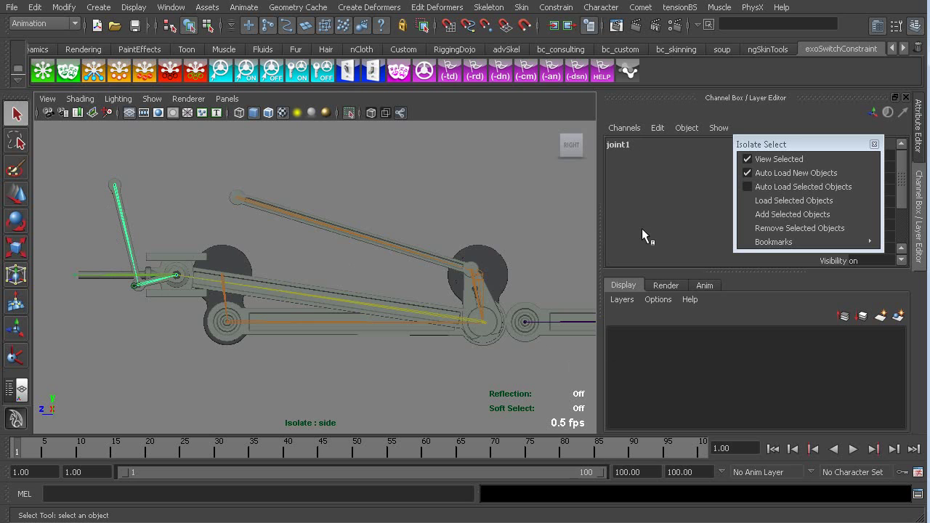
drag(599, 216, 748, 227)
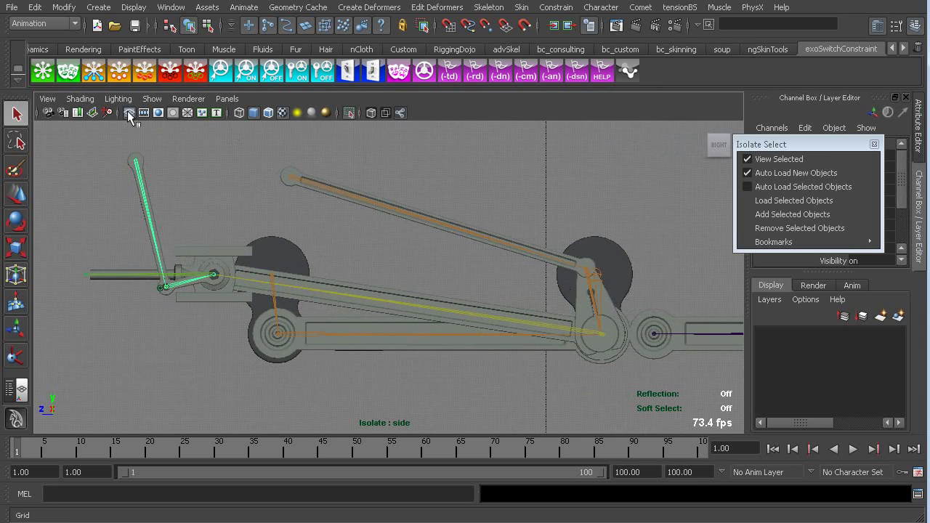
Play back and scrub the animation to review the crank rig.
drag(348, 182, 396, 262)
click(443, 362)
key(alt+v)
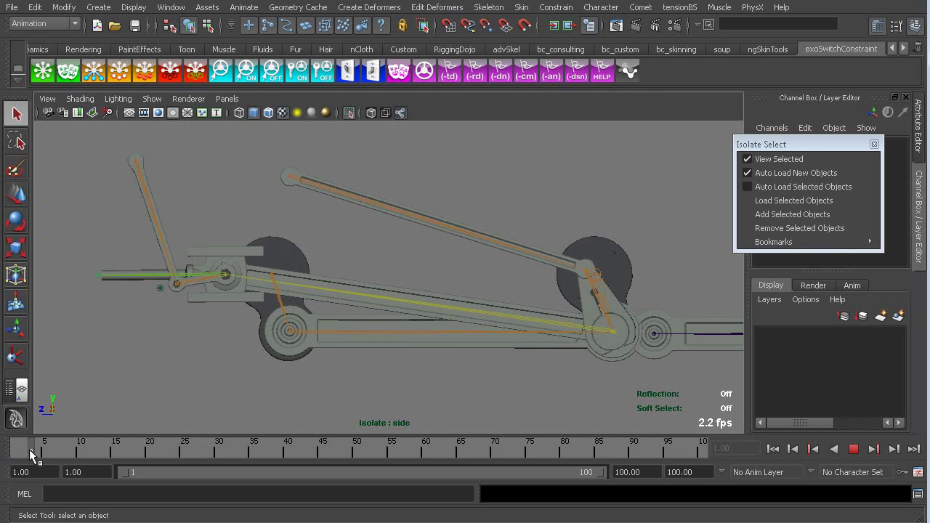
drag(109, 444, 6, 480)
Set joint11's Rotate Y to 0 in the Channel Box.
click(597, 277)
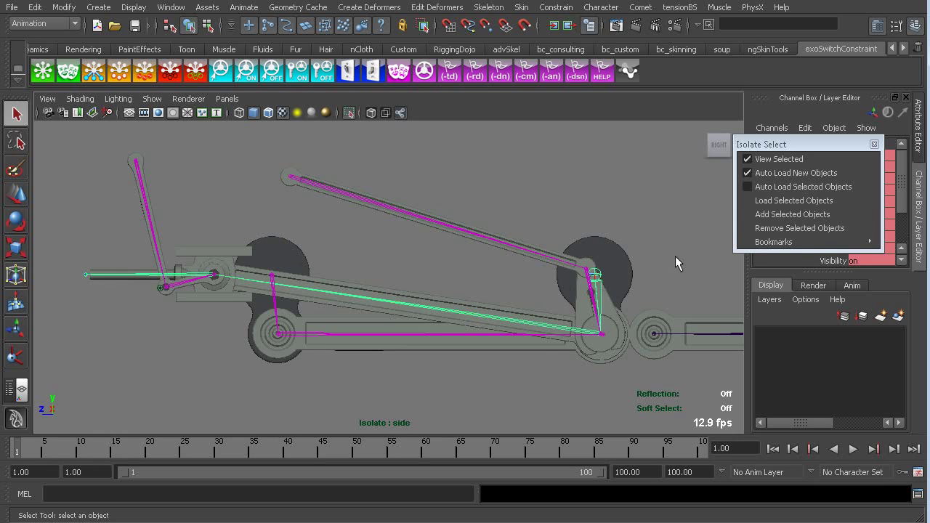
drag(857, 146, 716, 88)
click(831, 202)
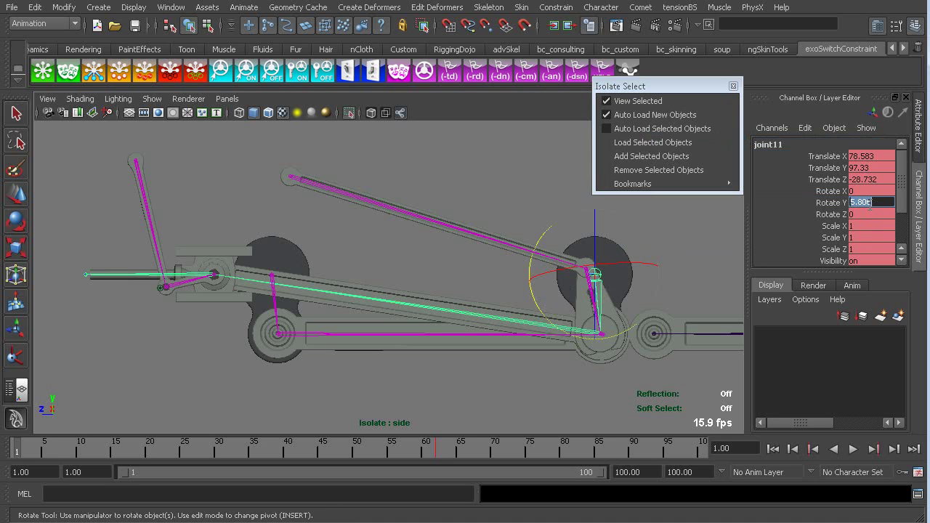
double_click(868, 202)
text(0)
key(Return)
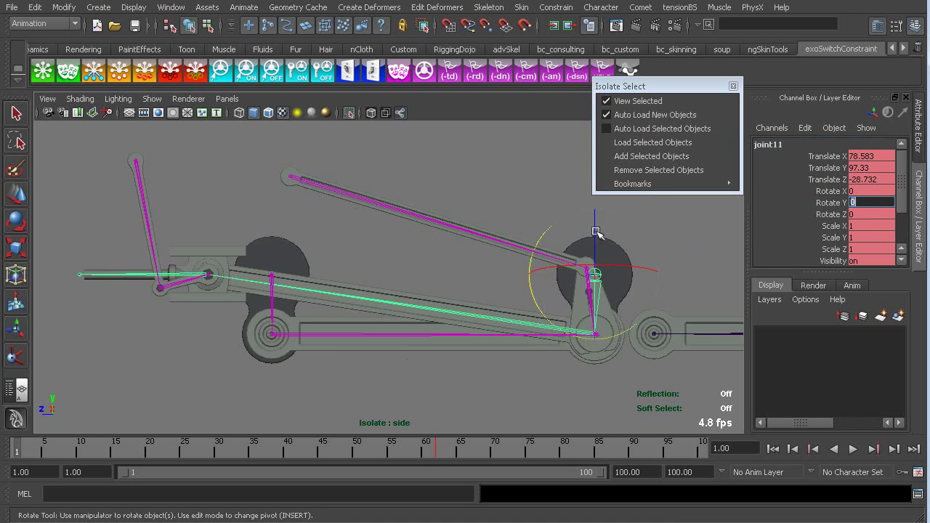
Rotate joint11 at the rear crank in World mode to swing the rods.
key(q)
click(558, 215)
click(592, 271)
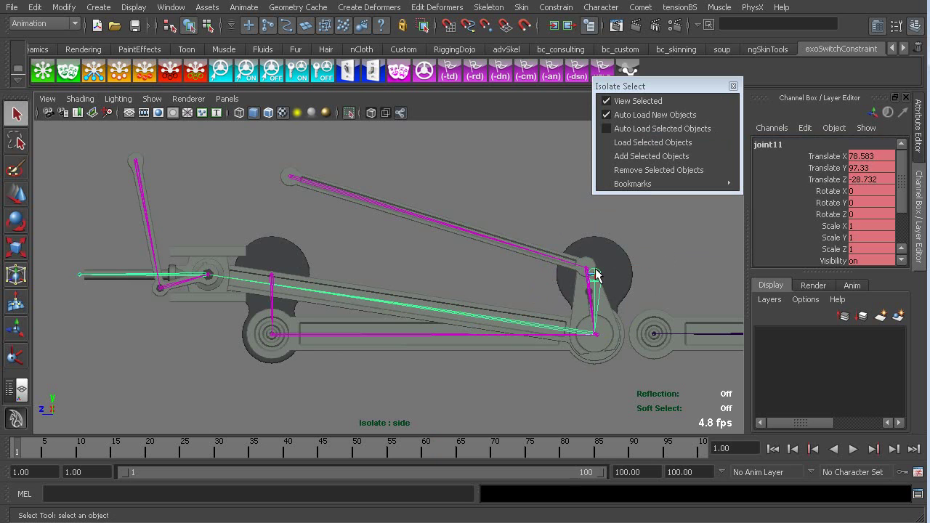
key(e)
drag(594, 274, 569, 267)
drag(560, 211, 372, 306)
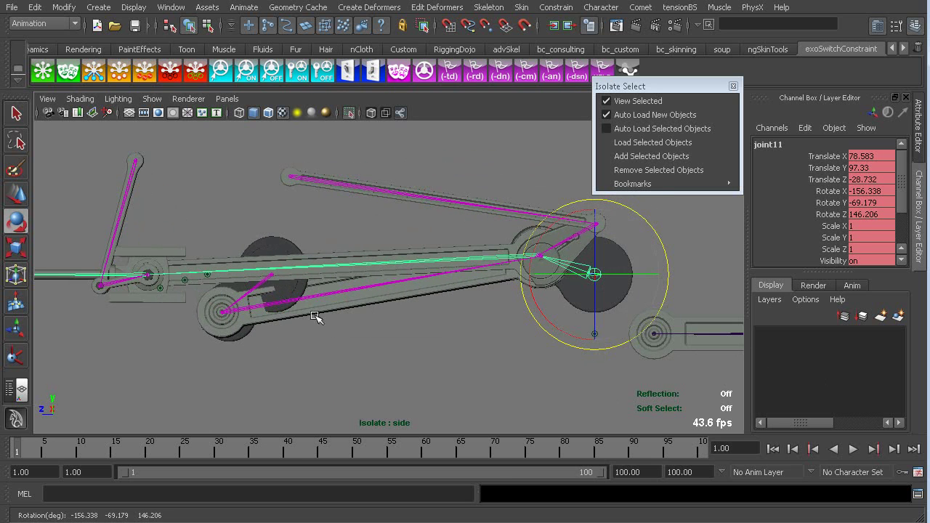
Switch to perspective view and undo joint11's rotation.
key(space)
drag(331, 328, 332, 215)
alt+drag(332, 308, 230, 316)
key(ctrl+z)
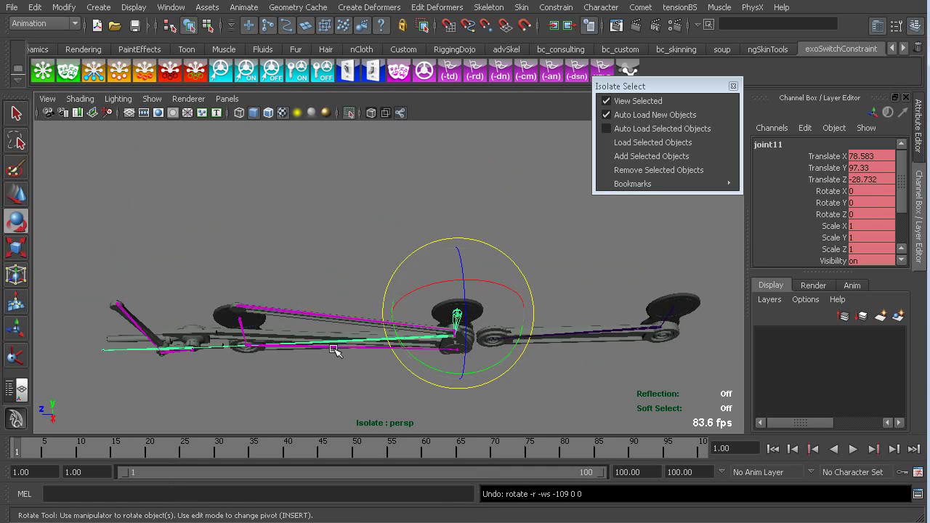
alt+drag(334, 351, 327, 324)
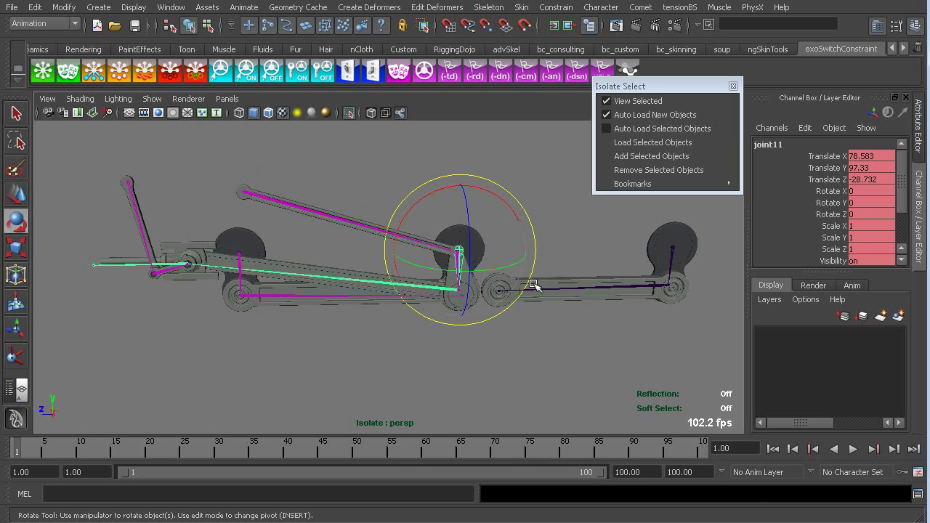
Return to side view and select joint15 on the upper bone.
key(space)
drag(549, 288, 541, 283)
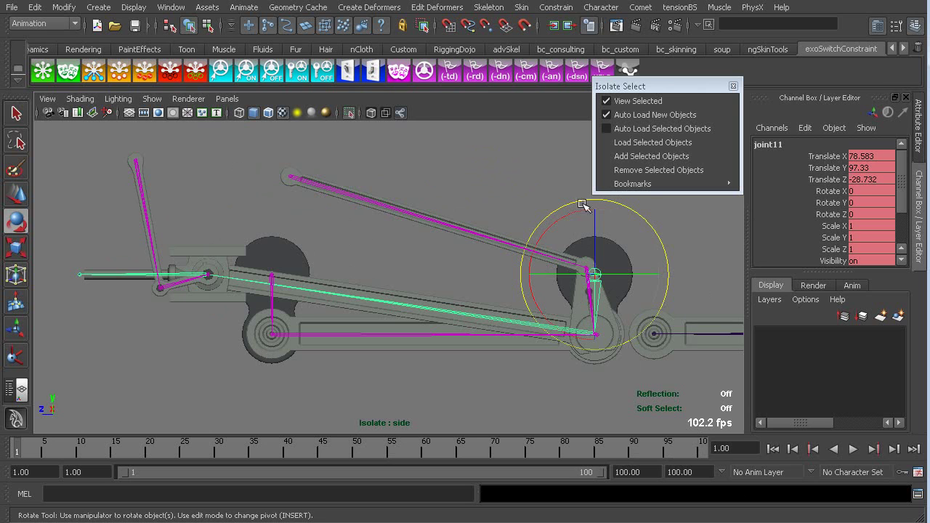
click(333, 187)
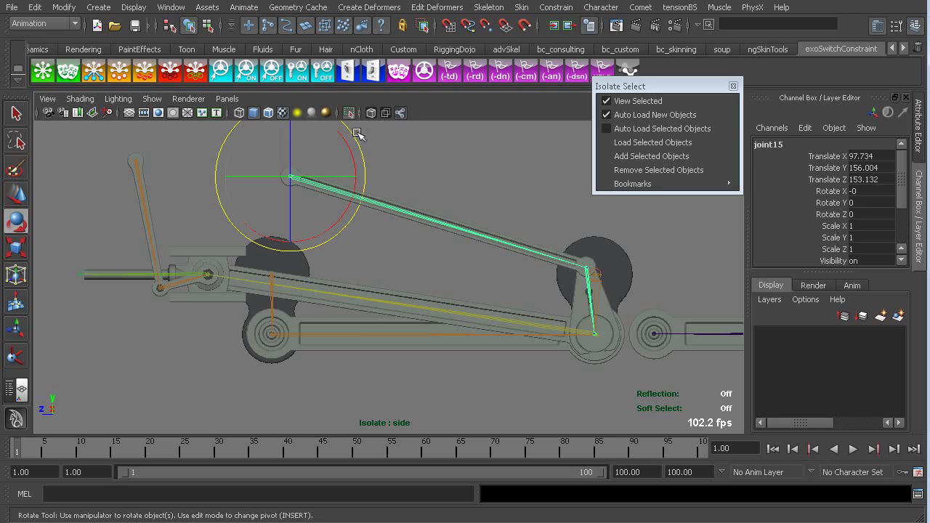
Select the upper rod, lower crank piece and joint15 in turn.
click(480, 190)
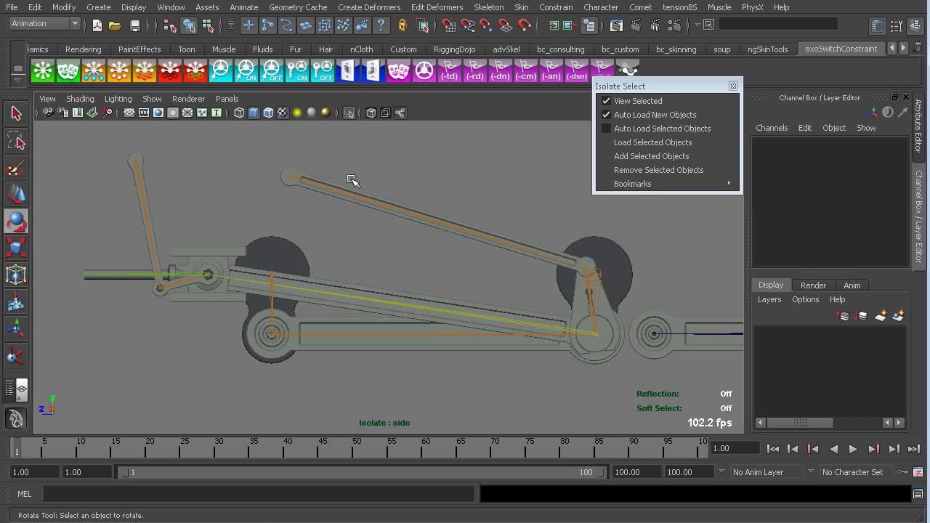
click(328, 193)
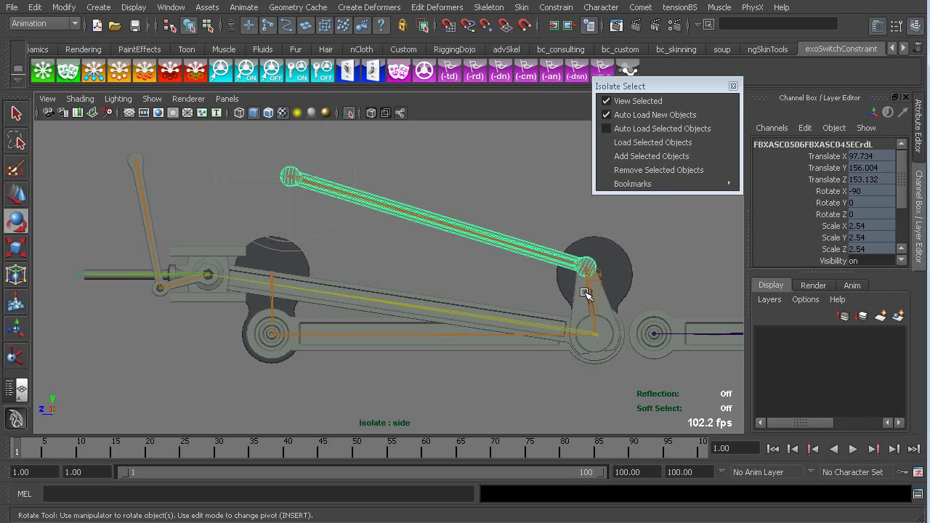
click(589, 295)
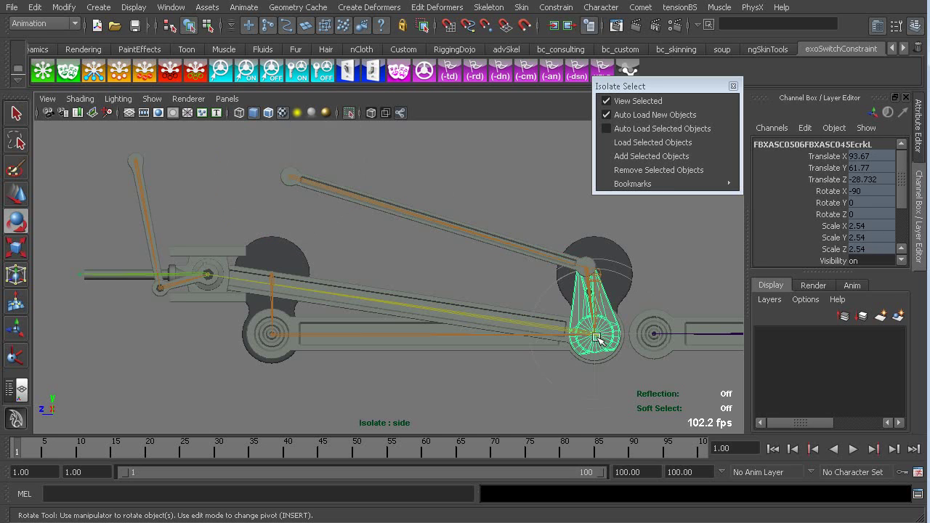
click(296, 181)
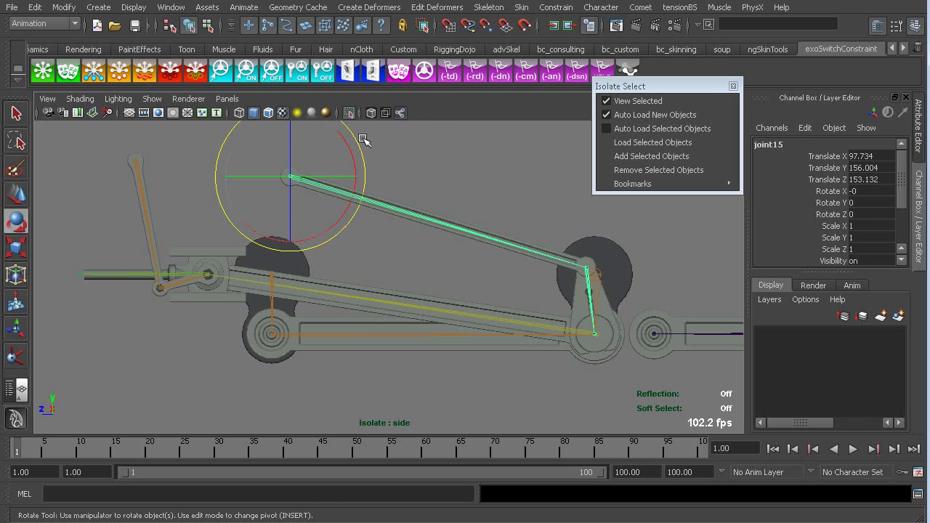
Turn on IK handle display in the viewport.
click(191, 99)
mouse_move(152, 99)
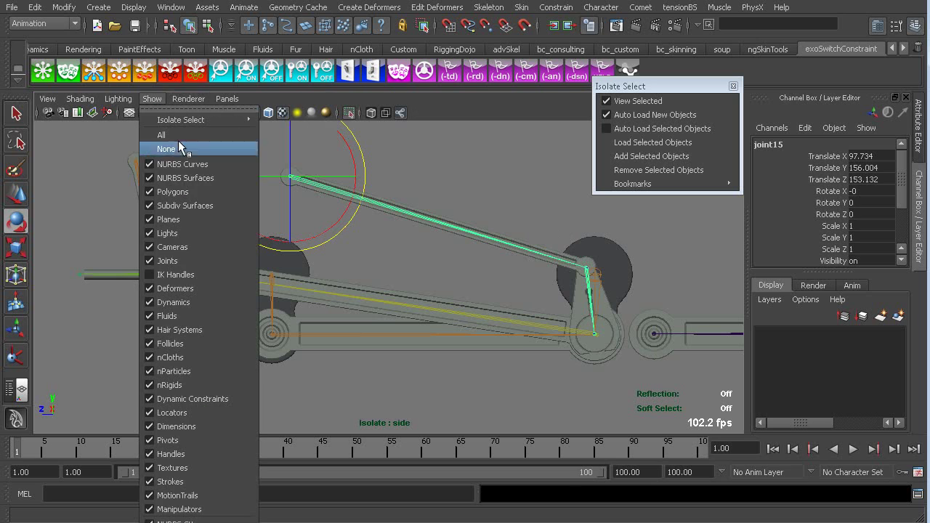
click(197, 268)
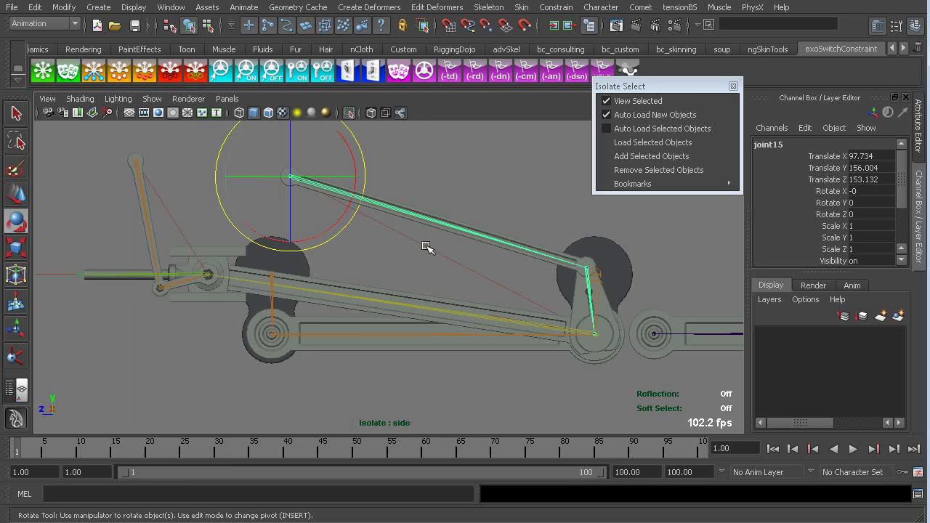
Select the rear-wheel IK handle and rod joints, then scrub to test the rig.
drag(564, 318, 617, 375)
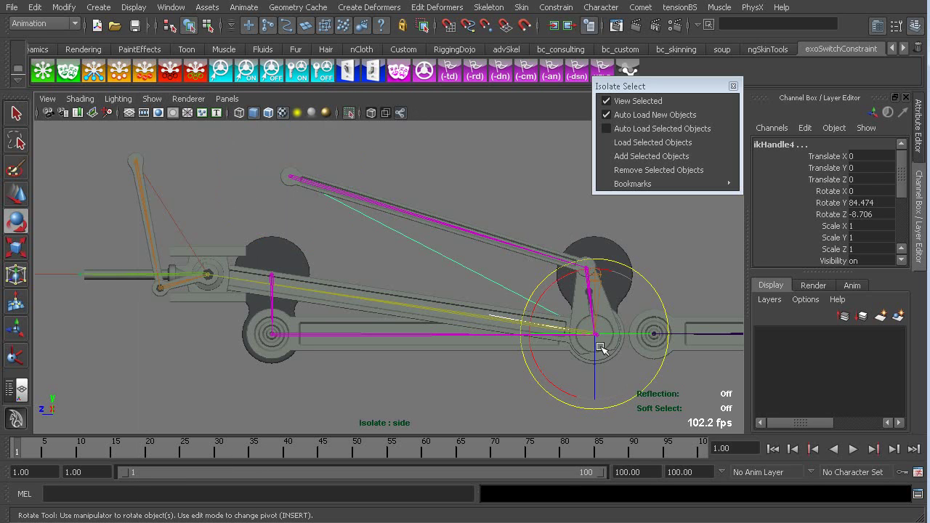
click(459, 231)
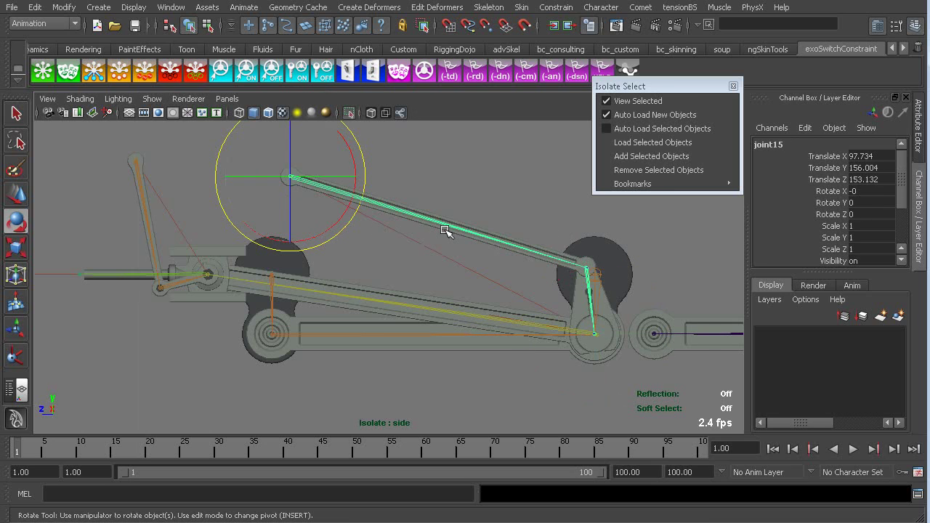
key(Down)
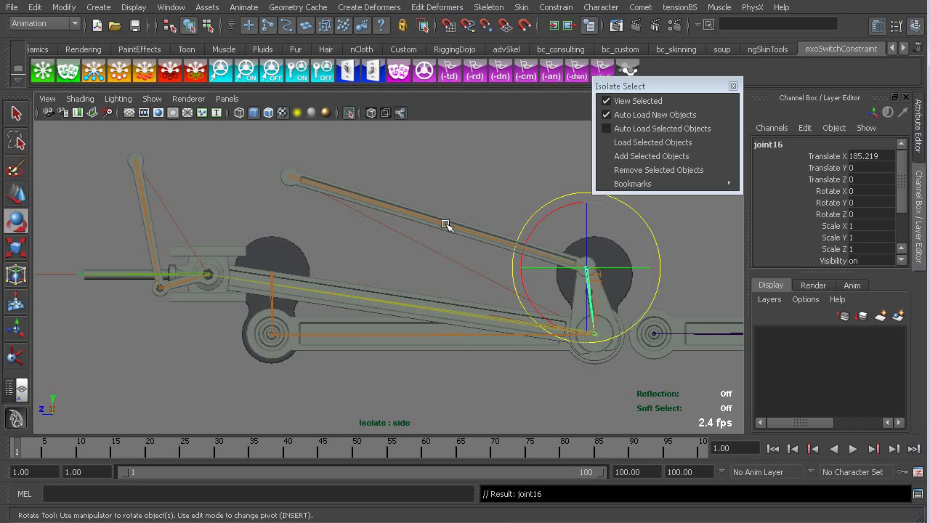
drag(505, 449, 2, 467)
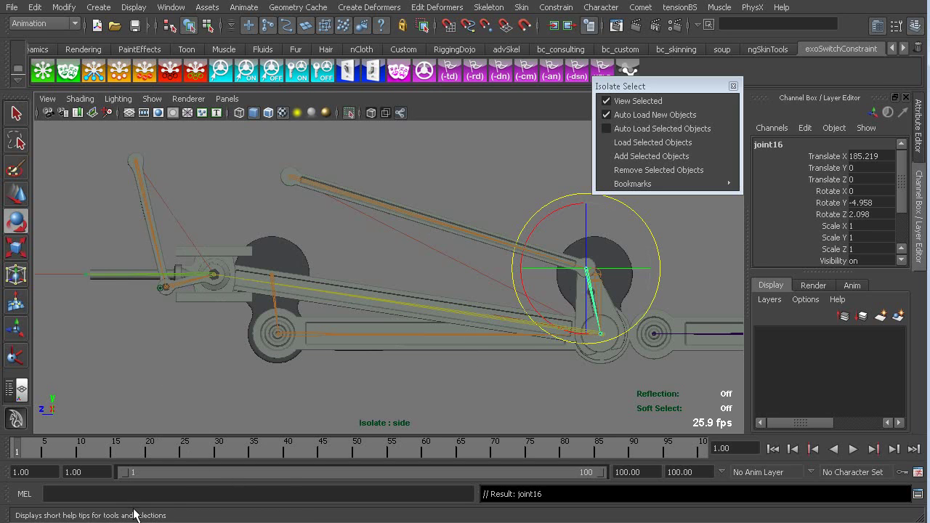
Play and scrub the animation, checking the front crank's IK handle at frame 17.
key(alt+v)
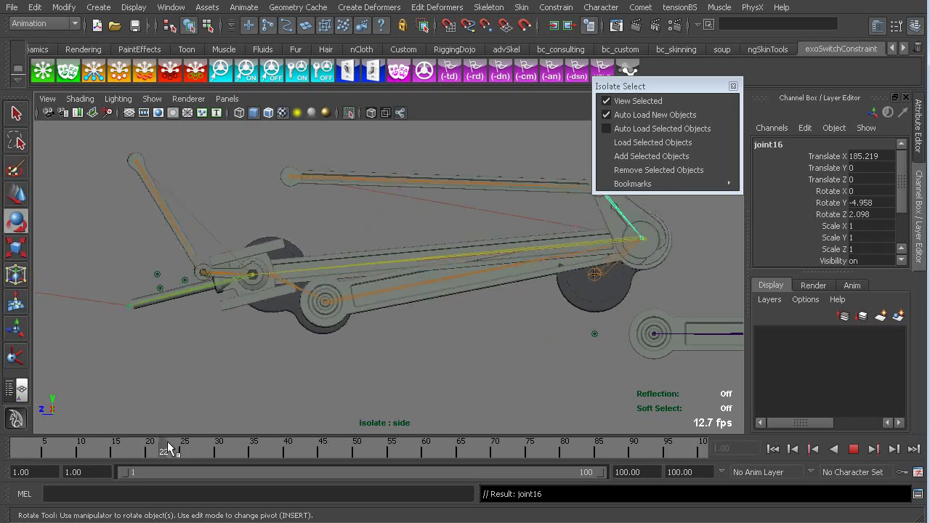
click(59, 454)
mouse_move(59, 460)
mouse_down()
mouse_move(245, 453)
mouse_move(6, 474)
mouse_up()
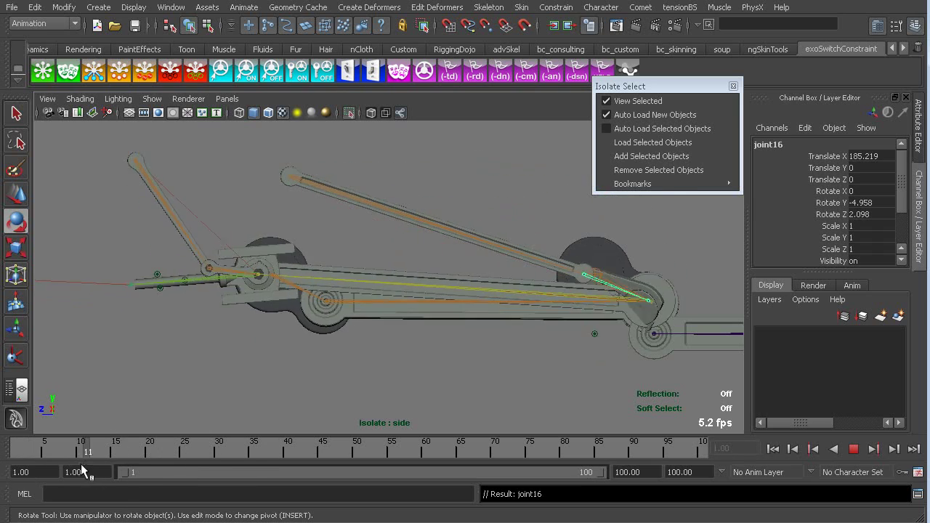
key(alt+v)
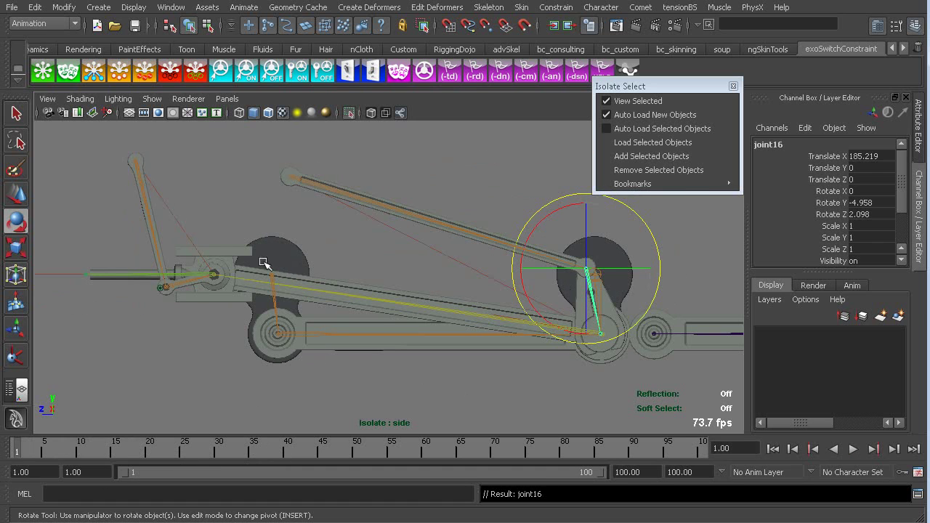
drag(208, 240, 228, 352)
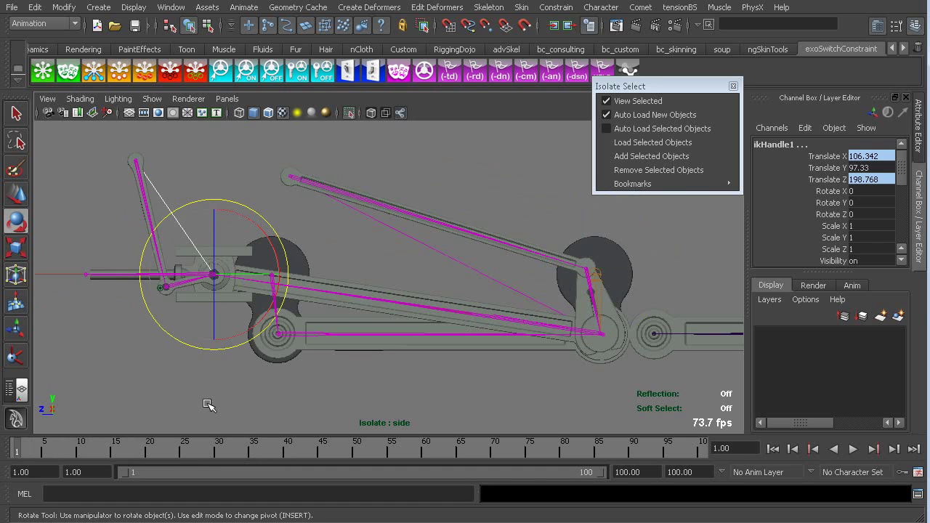
click(148, 371)
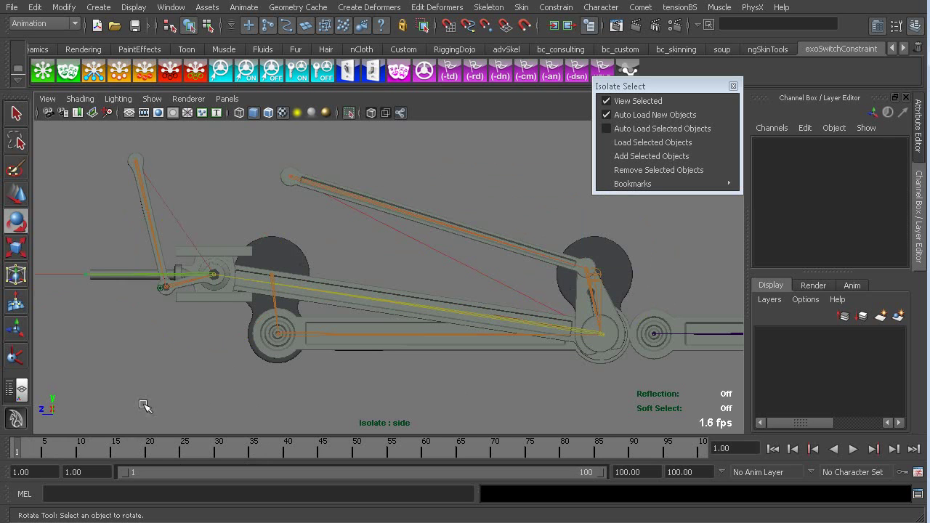
drag(21, 449, 129, 454)
alt+middle_drag(140, 362, 269, 351)
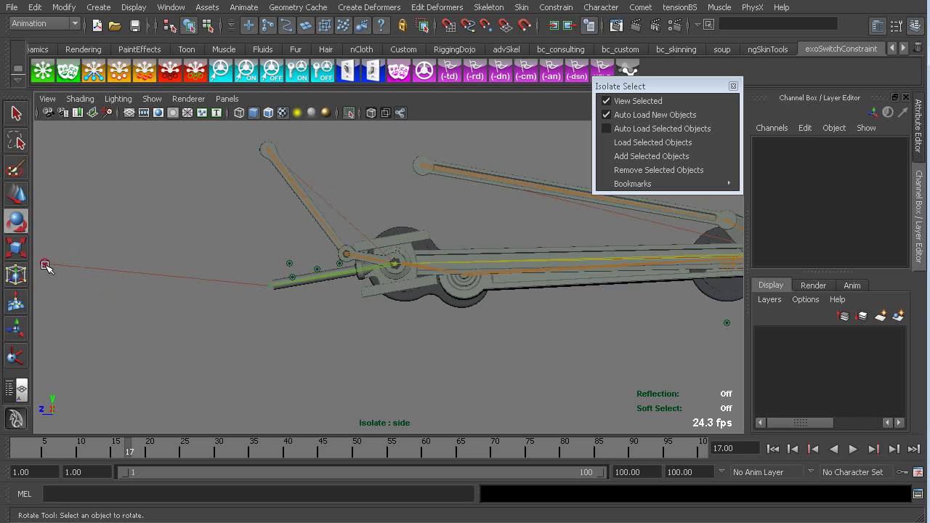
At frame 14, move ikHandle2 at the piston back in line and keyframe it.
drag(45, 263, 81, 292)
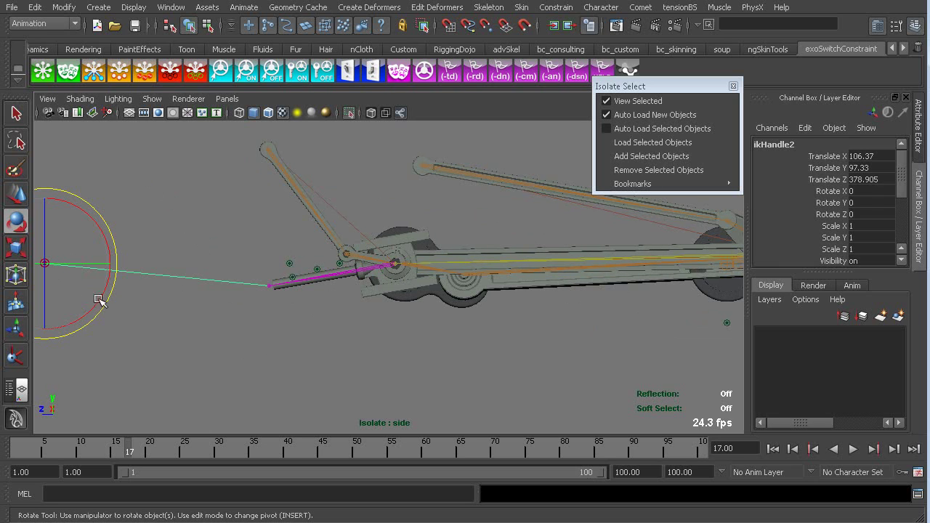
click(327, 279)
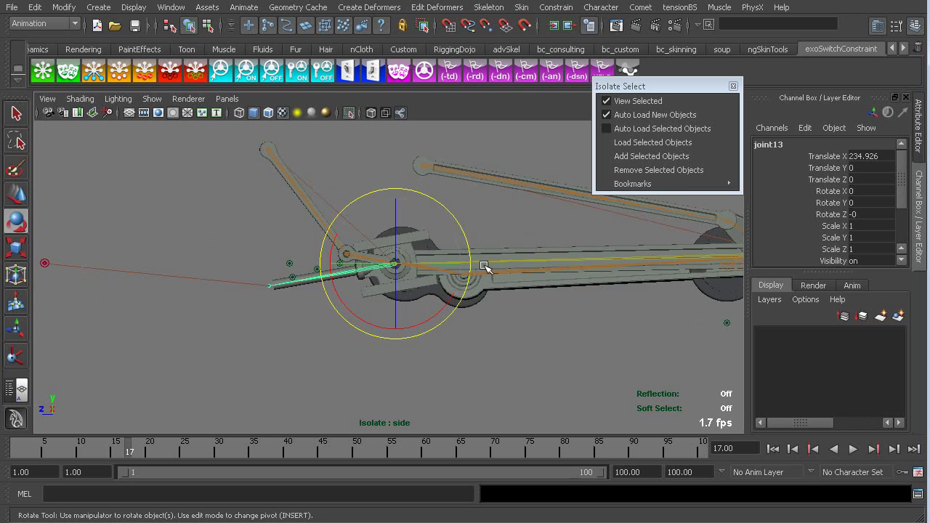
click(44, 263)
key(w)
key(ctrl+z)
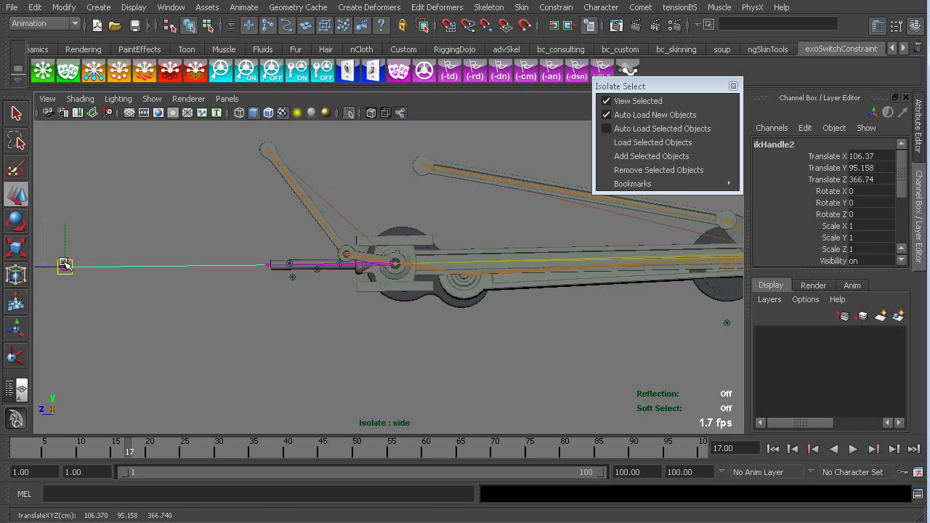
drag(95, 450, 108, 451)
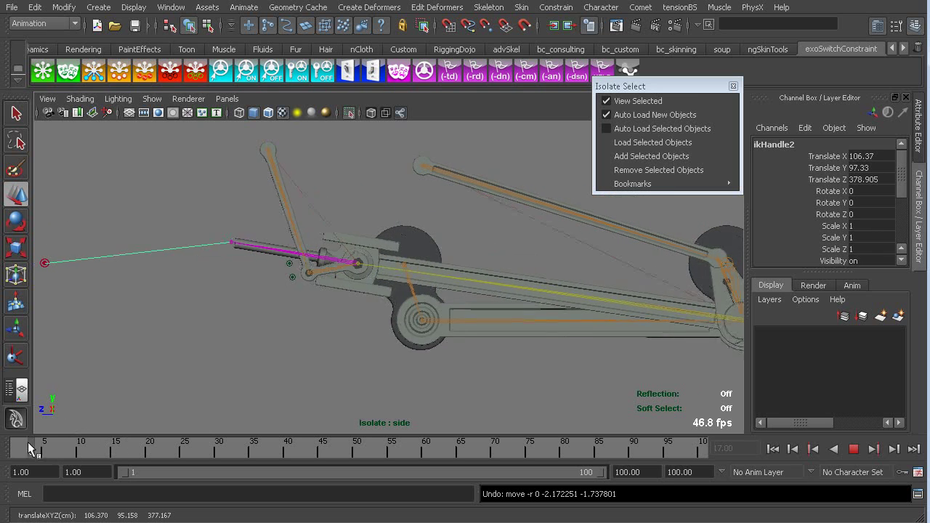
drag(53, 265, 87, 263)
key(s)
drag(112, 461, 1, 430)
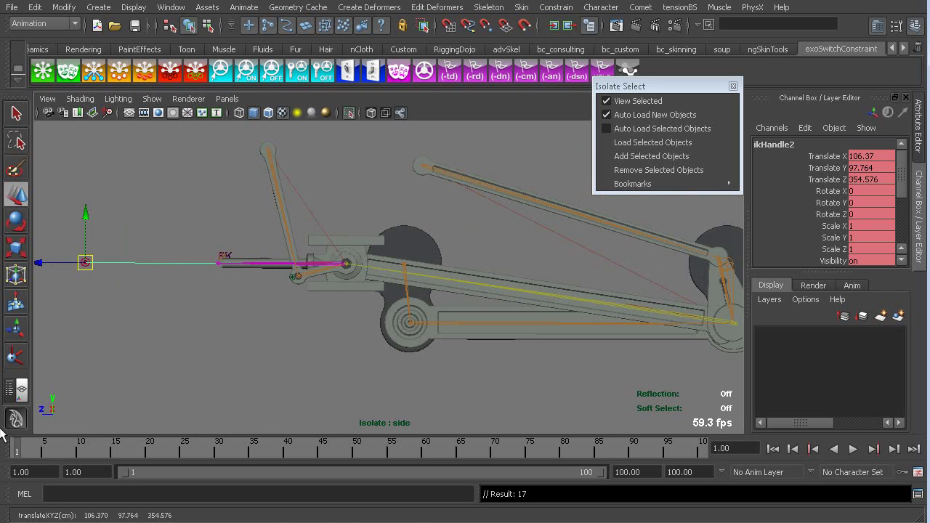
click(376, 367)
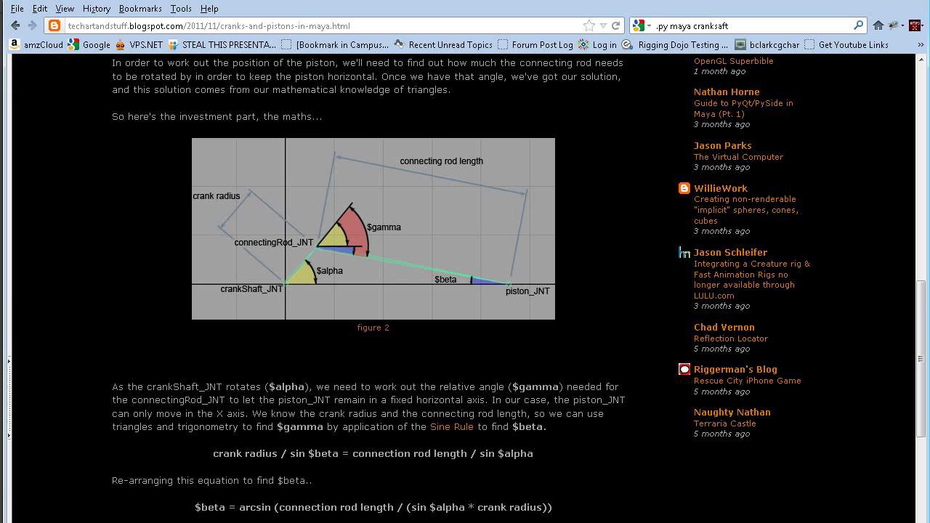
Scroll the post to figure 3, then return to the Maya crank rig.
scroll(275, 463, down, 15)
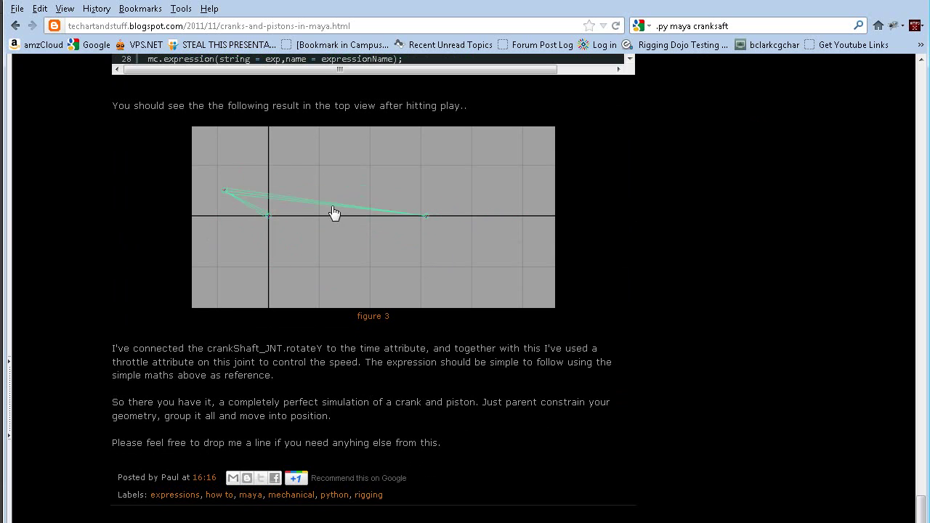
click(876, 5)
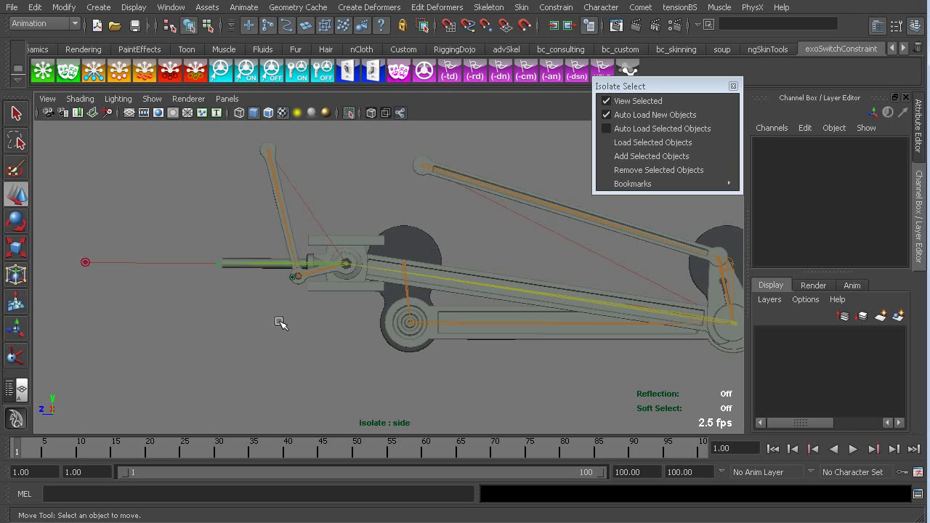
Draw a four-joint crank-rod-piston chain from joint21 below the rig with the Joint Tool.
alt+middle_drag(279, 320, 273, 242)
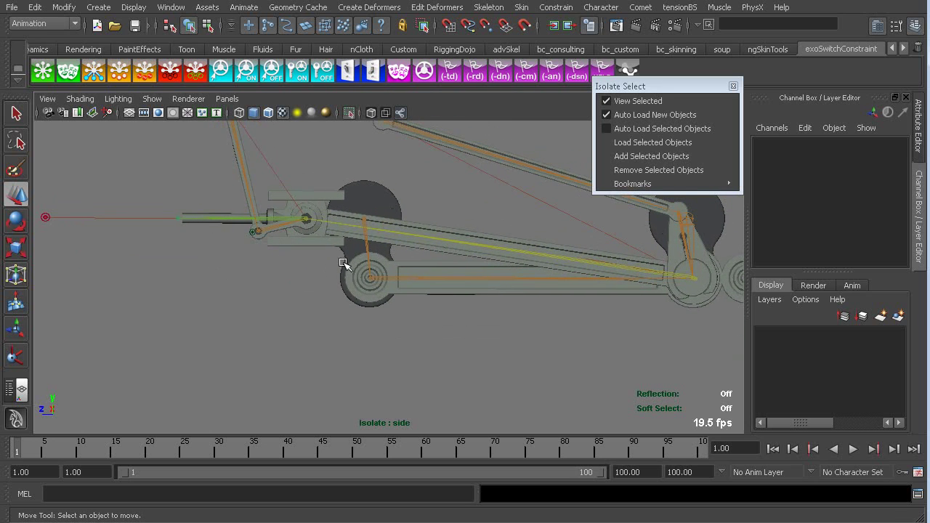
alt+middle_drag(308, 312, 291, 276)
click(485, 9)
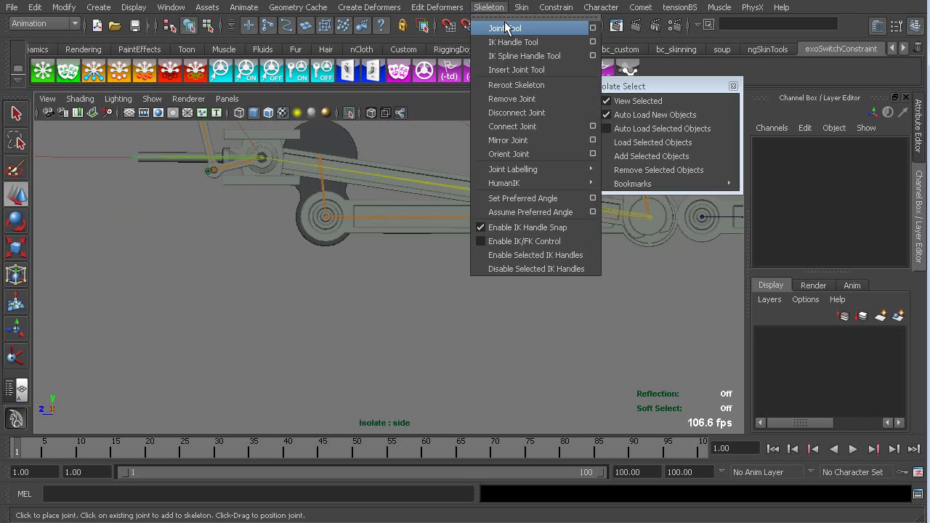
click(502, 27)
click(489, 277)
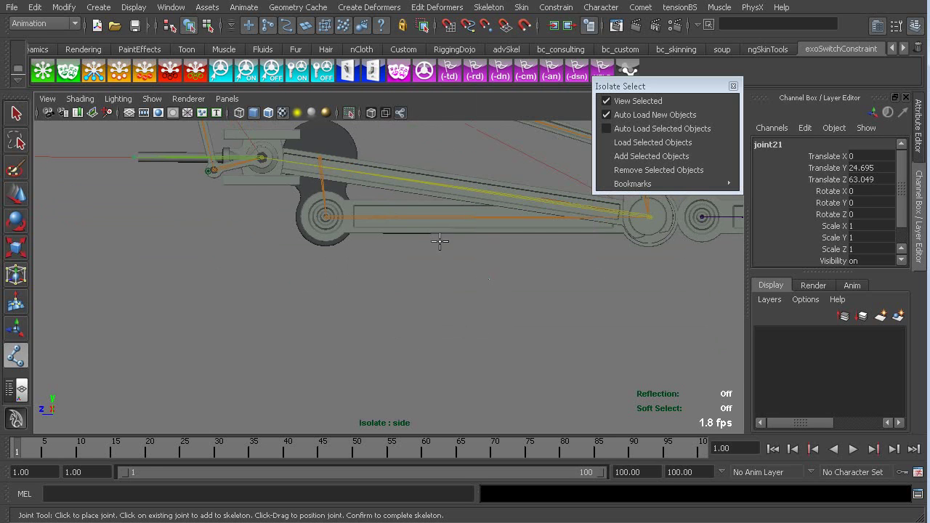
click(495, 346)
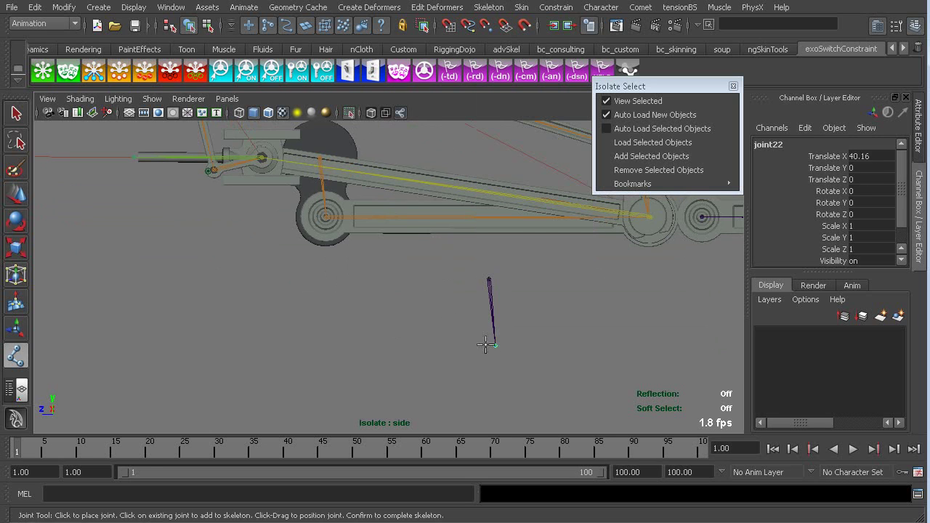
drag(258, 354, 251, 306)
click(185, 306)
key(Return)
key(w)
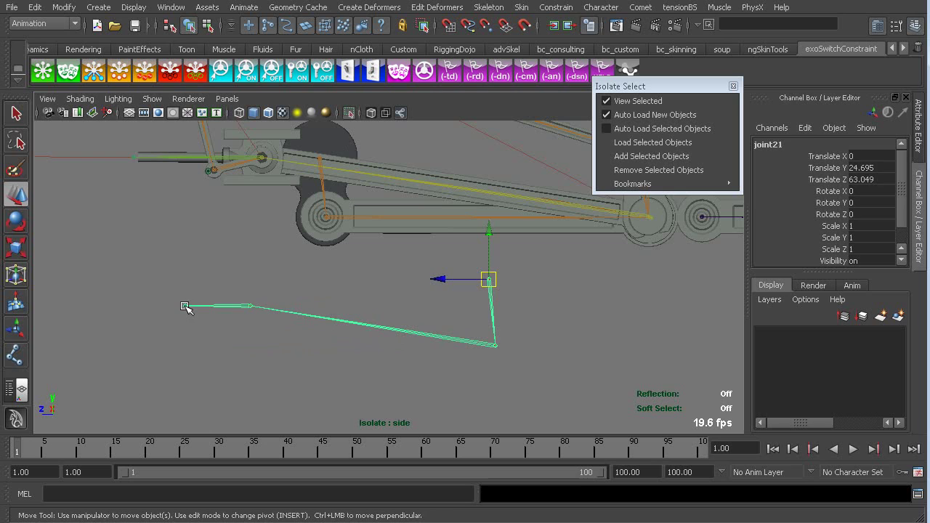
click(453, 371)
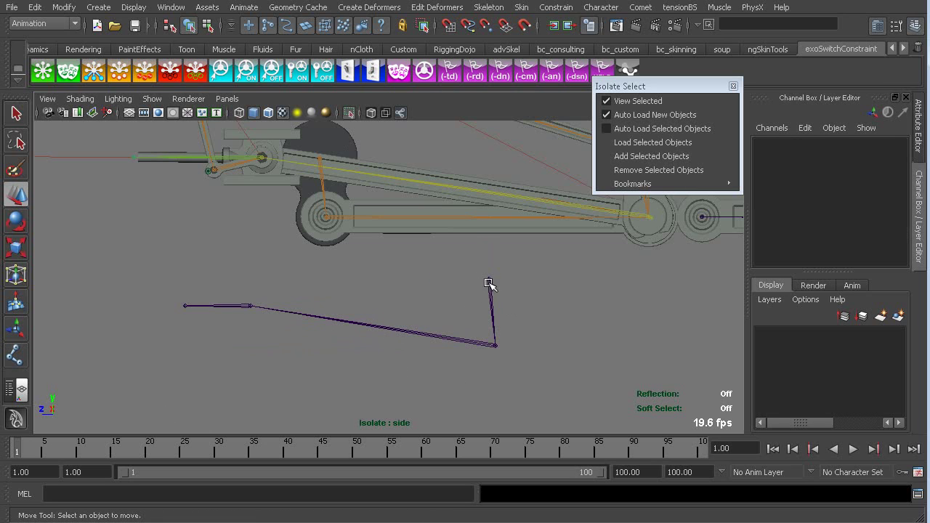
Create an IK handle, ikHandle6, from the crank chain's top joint to its end joint.
click(489, 6)
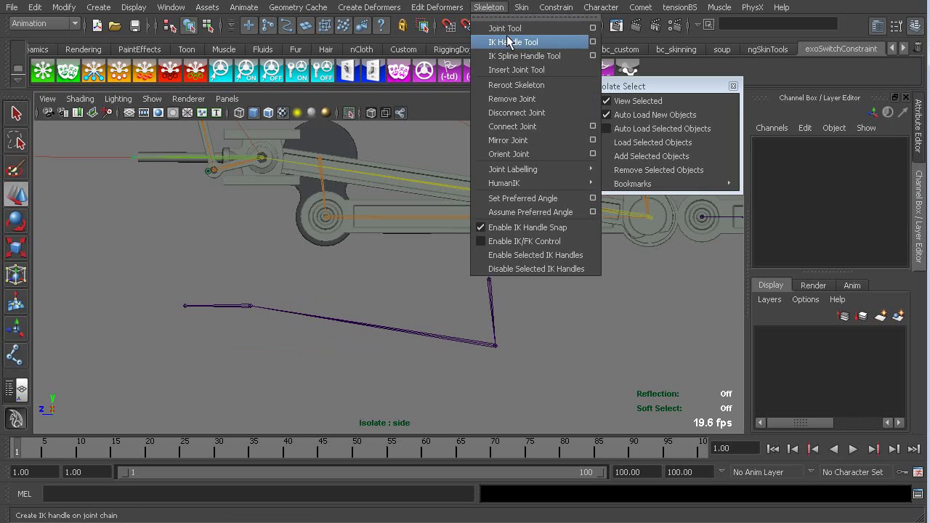
click(509, 41)
click(517, 311)
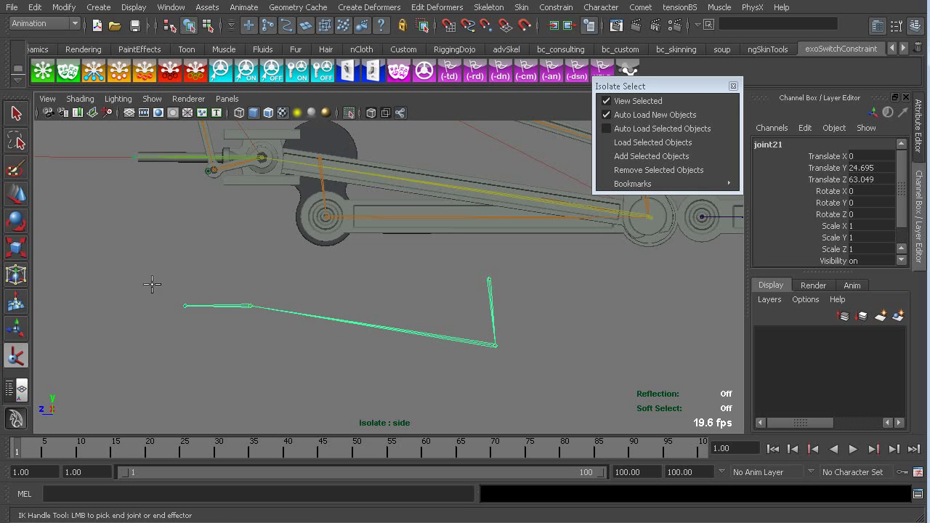
click(250, 305)
Drag ikHandle6 to test the chain, then undo the move and deselect.
key(w)
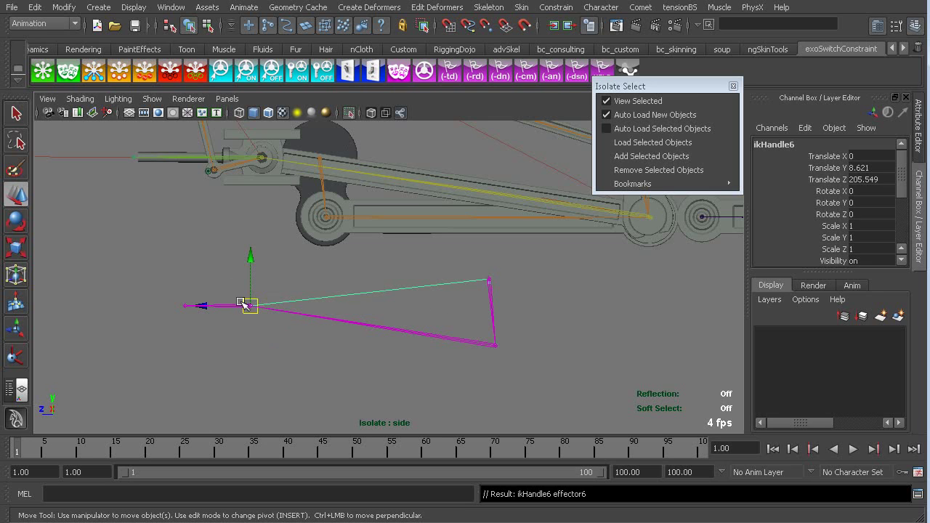
drag(245, 305, 286, 292)
key(ctrl+z)
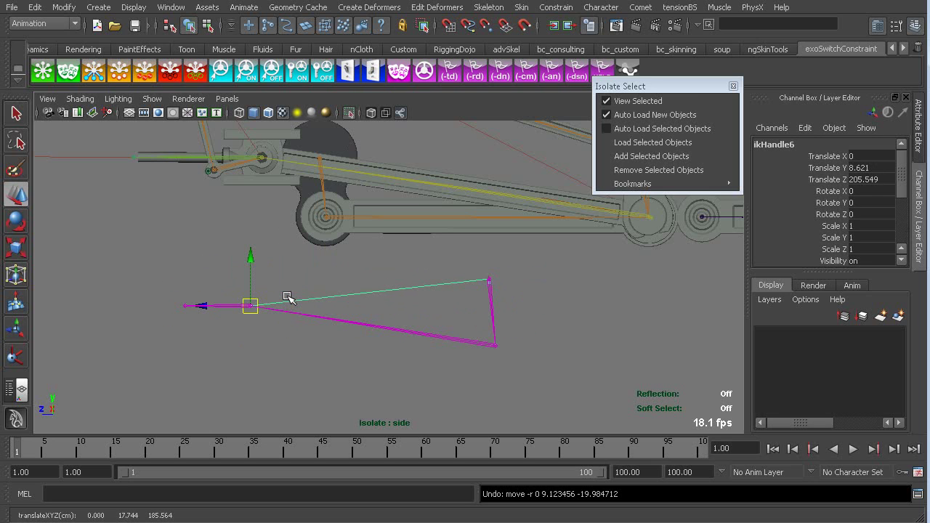
click(287, 298)
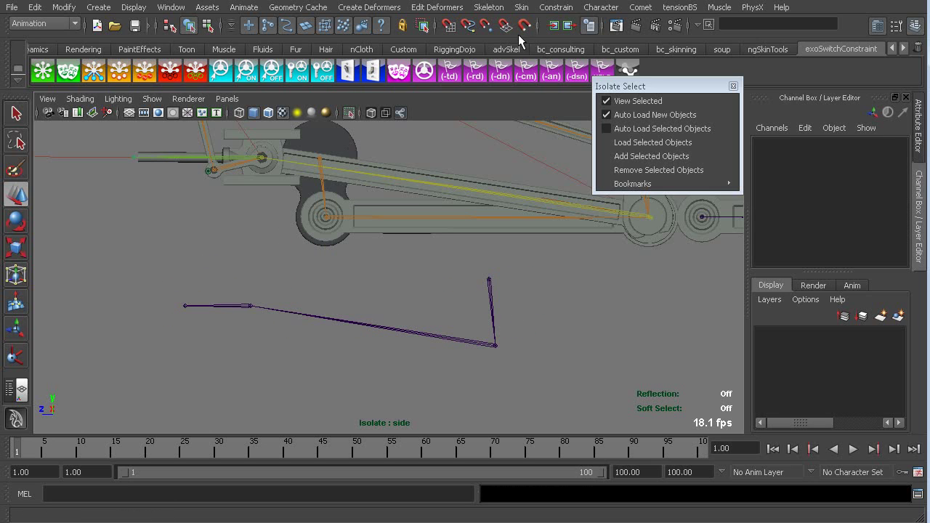
Create ikHandle6 from joint22 to the chain's end joint and key it with S.
click(489, 7)
click(509, 42)
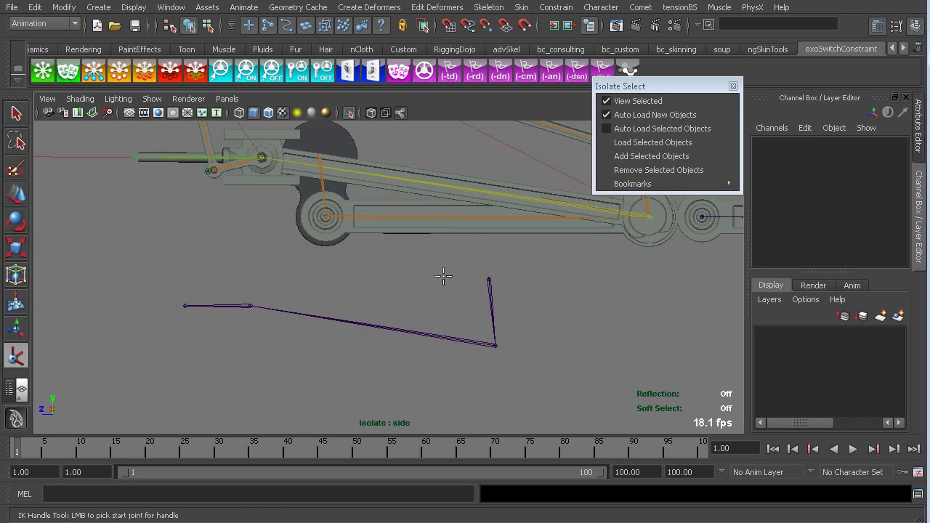
drag(462, 295, 501, 372)
drag(240, 277, 313, 379)
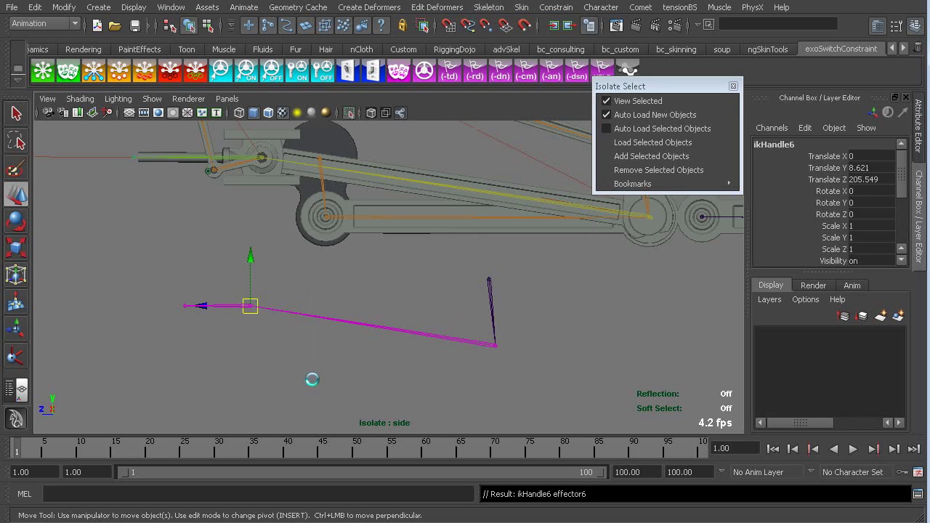
key(s)
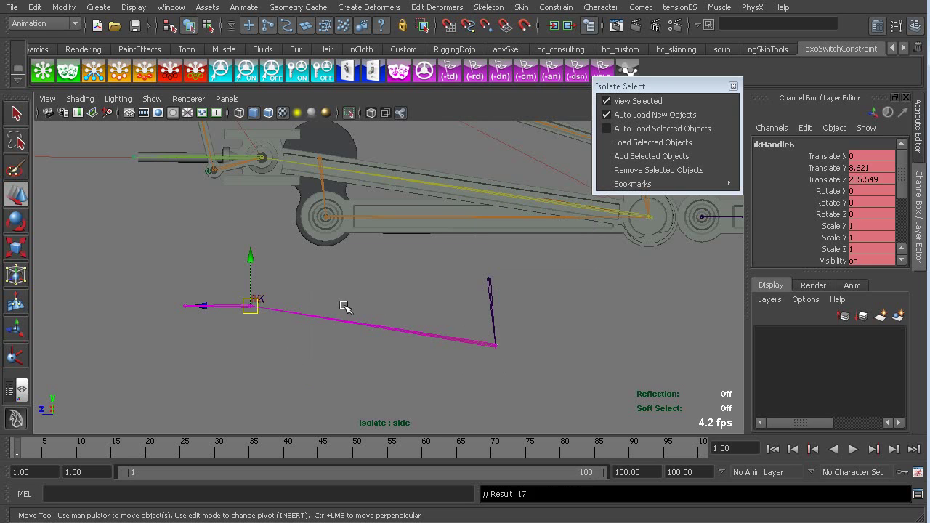
Rotate joint21 to swing the crank chain as a test, then undo.
click(491, 279)
key(e)
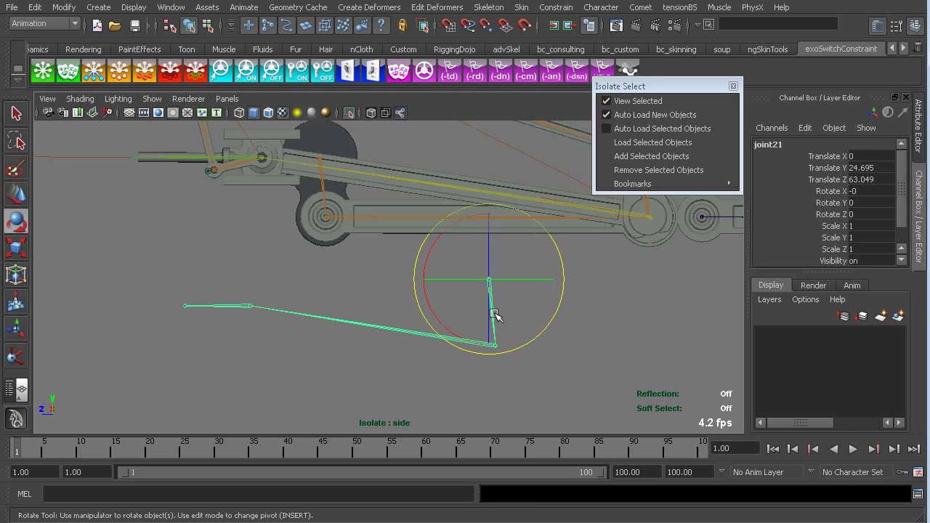
drag(513, 353, 574, 285)
key(ctrl+z)
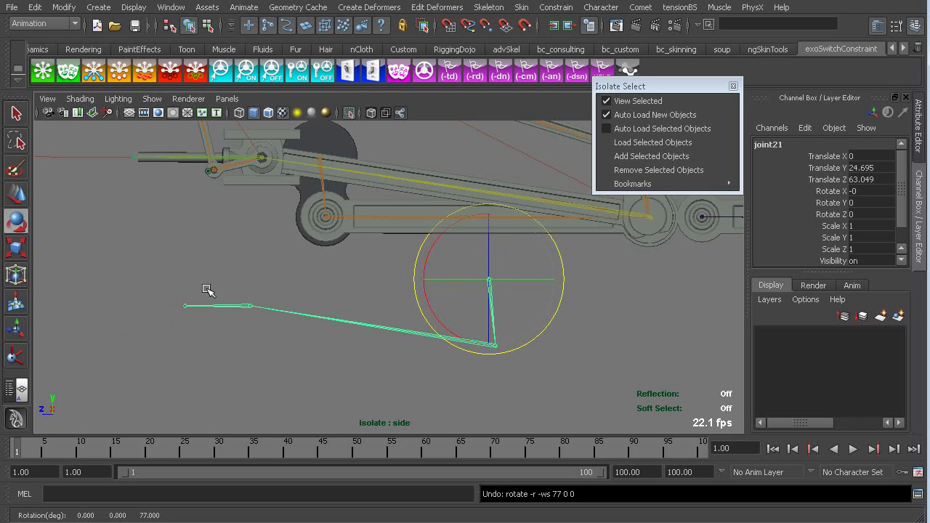
Swing joint21 again to test the IK chain and undo the test rotations.
drag(208, 290, 266, 343)
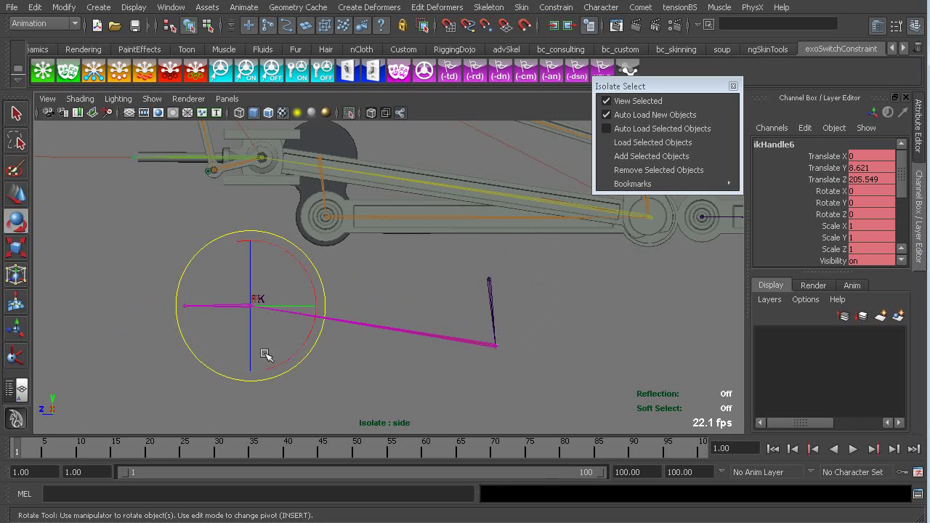
click(486, 282)
click(491, 284)
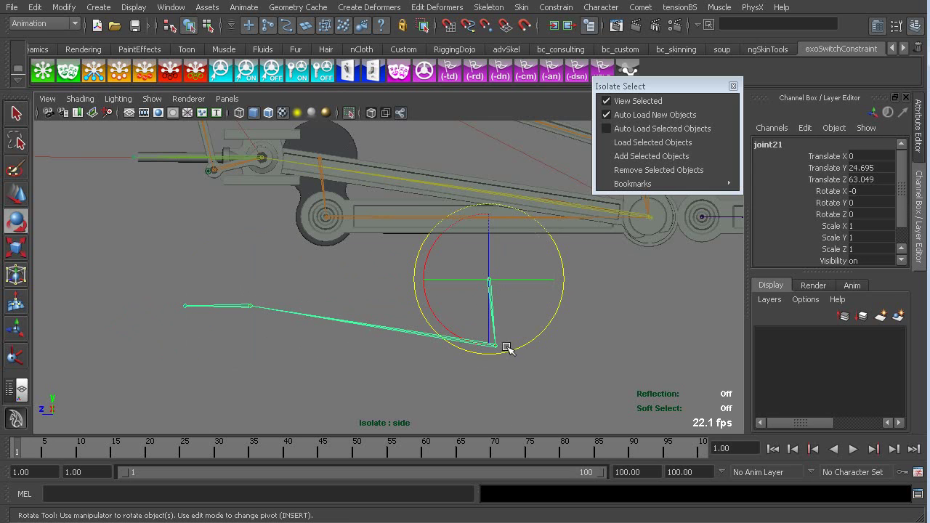
drag(508, 347, 505, 166)
key(ctrl+z)
key(ctrl+z)
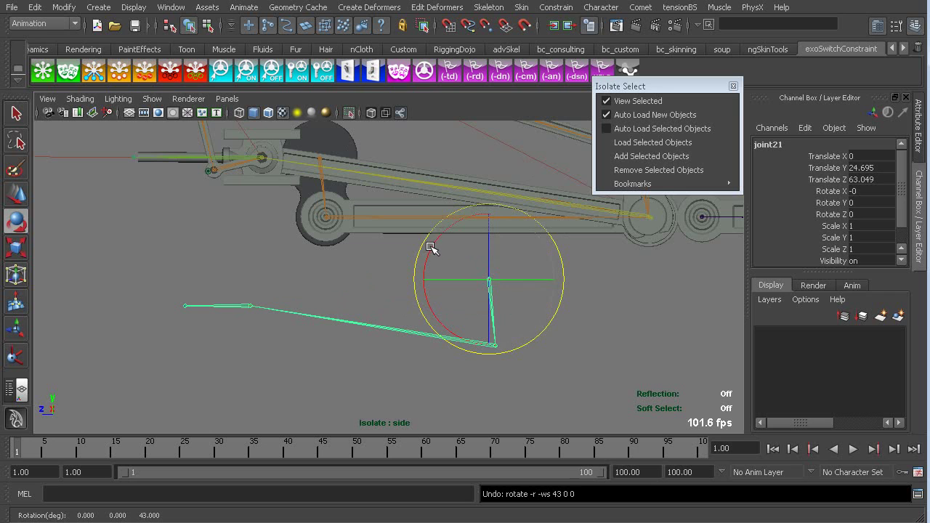
drag(431, 249, 384, 296)
key(ctrl+z)
key(ctrl+z)
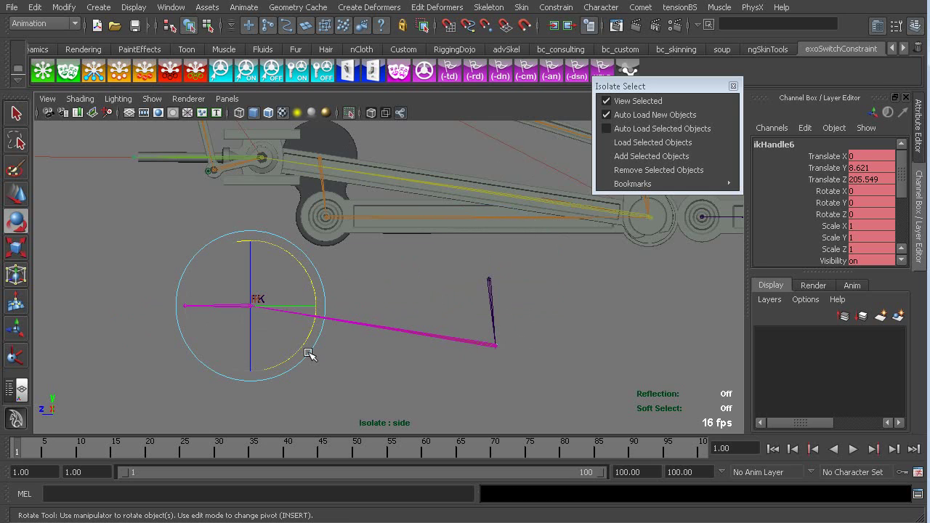
Inspect joint23 and ikHandle6 by selecting each in turn, then clear the selection.
key(q)
click(215, 380)
click(239, 307)
key(e)
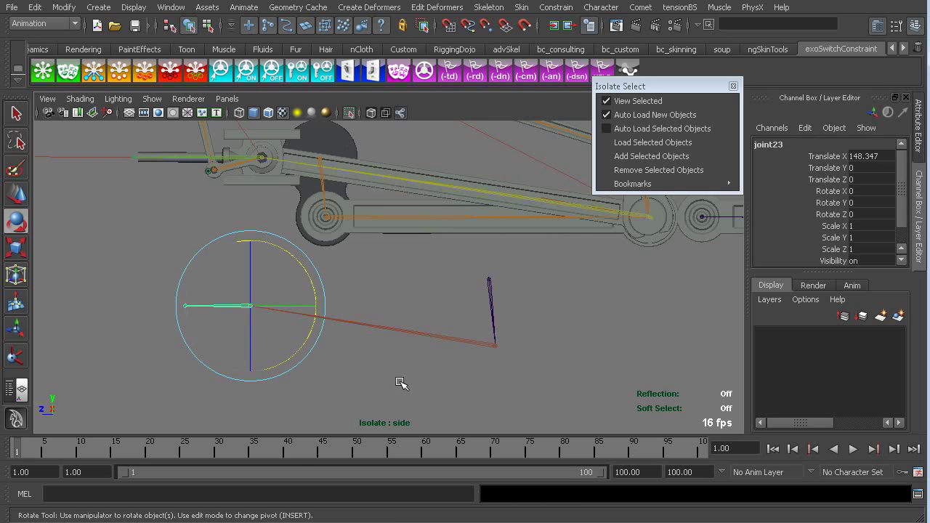
key(q)
click(400, 383)
click(241, 304)
key(e)
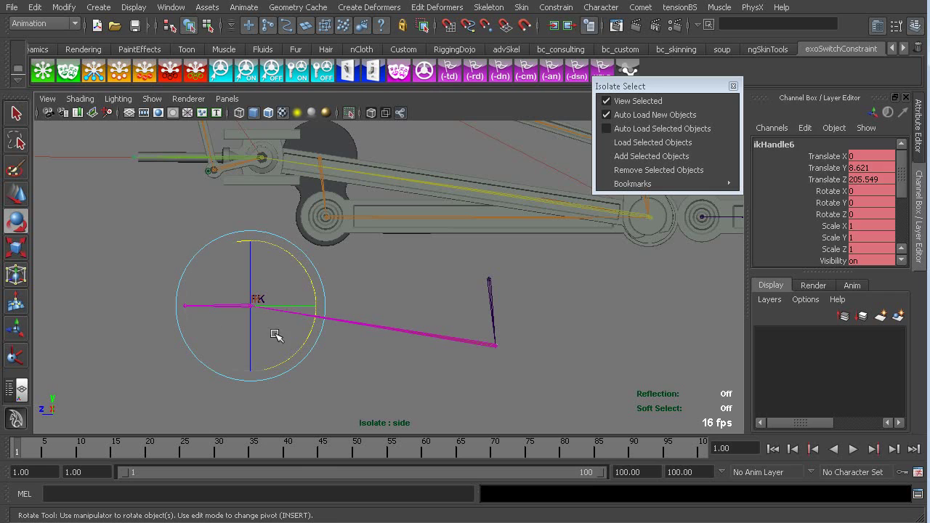
click(395, 333)
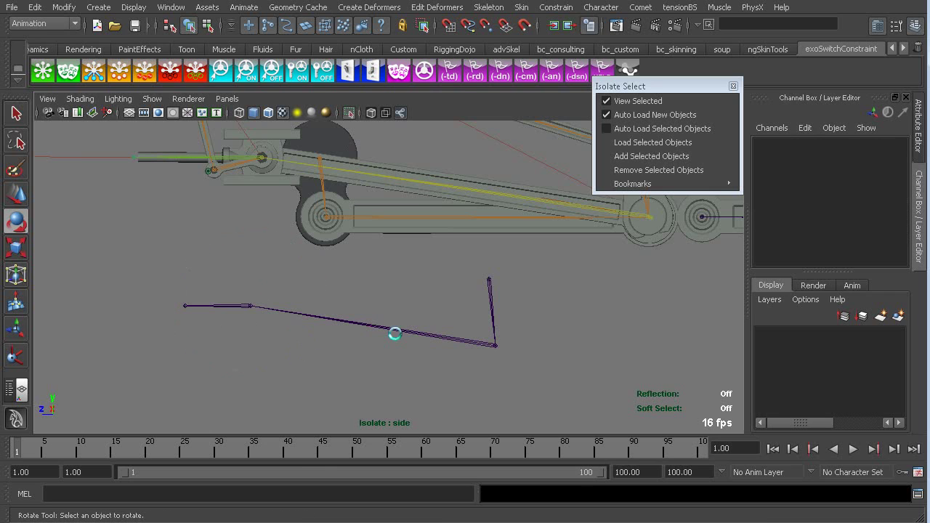
Create ikHandle6 with the IK Handle Tool from joint22 to the chain's left joint.
click(522, 8)
mouse_move(486, 7)
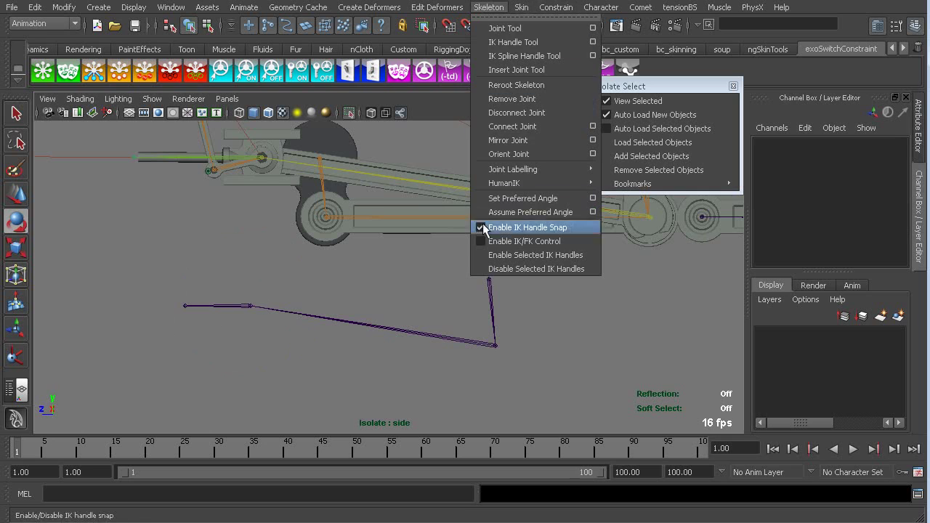
click(494, 336)
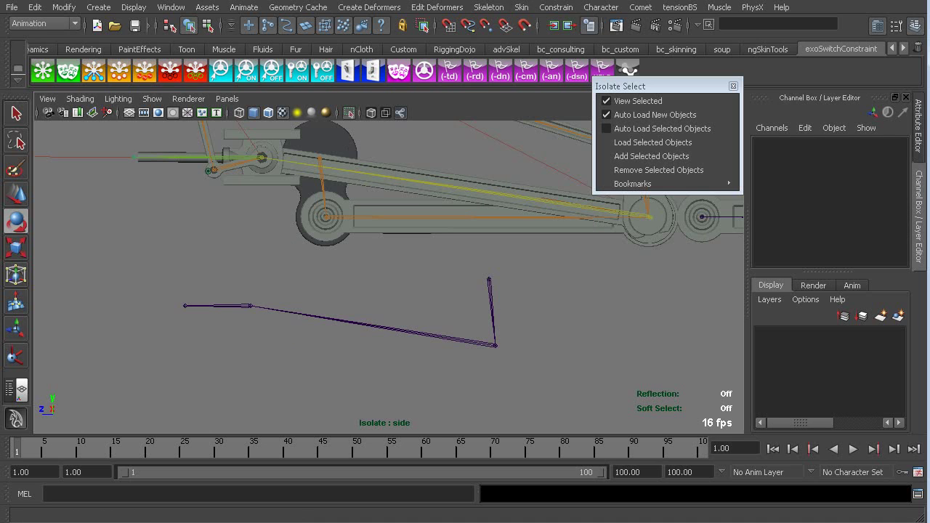
click(494, 7)
click(513, 43)
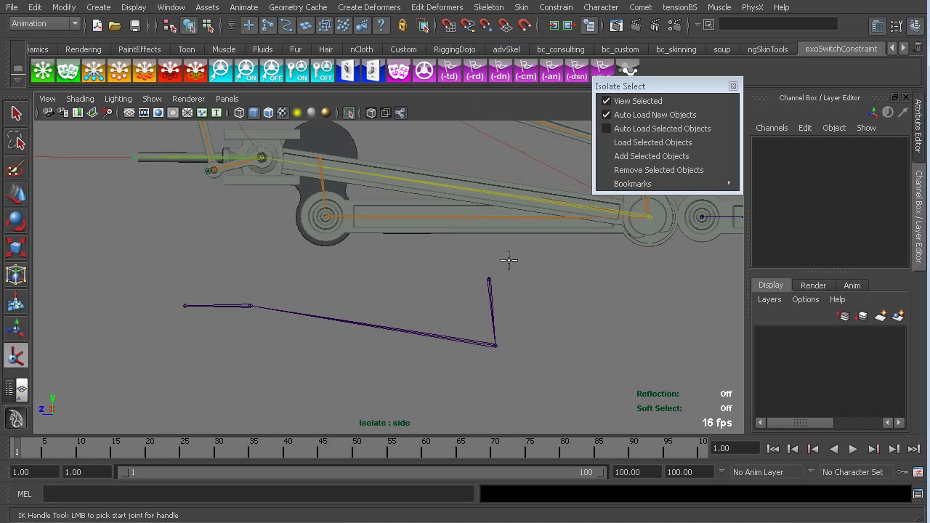
click(494, 345)
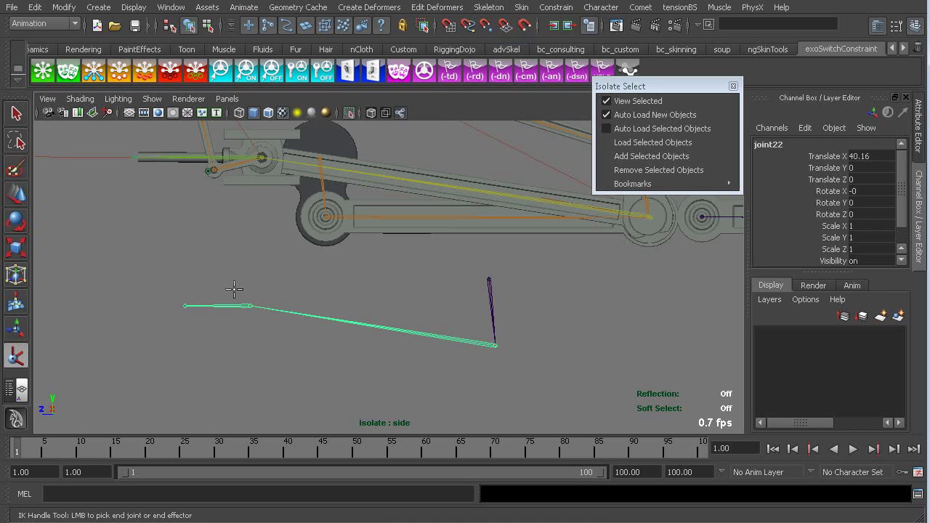
click(251, 306)
key(e)
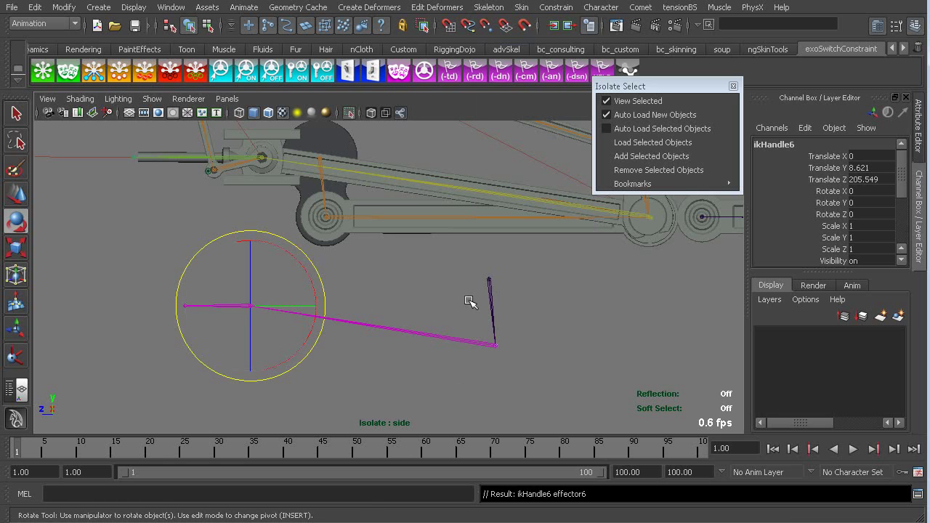
Select ikHandle6 and then joint22 to check them, and clear the selection.
click(389, 304)
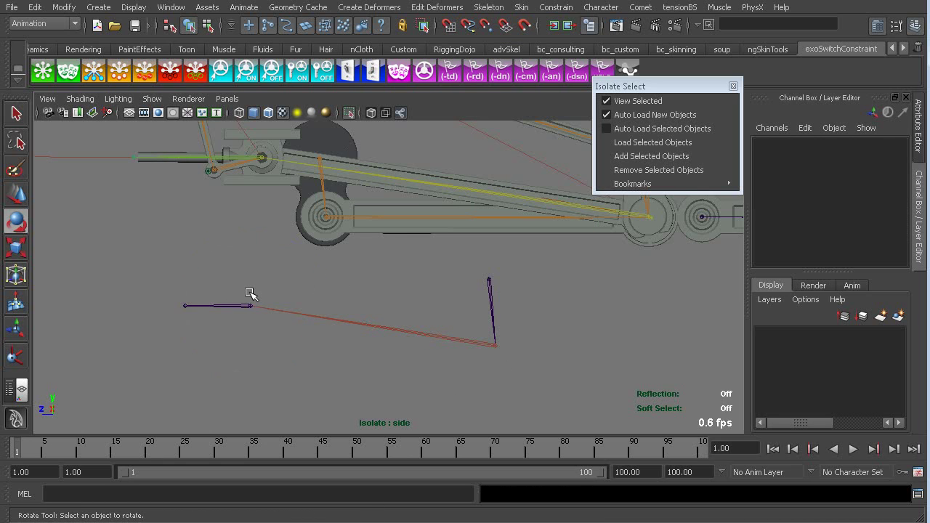
click(249, 320)
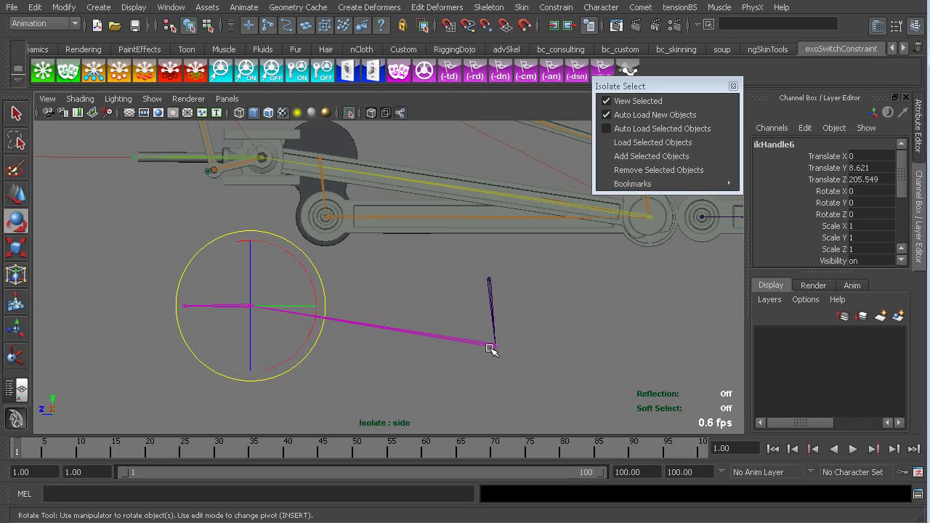
click(491, 349)
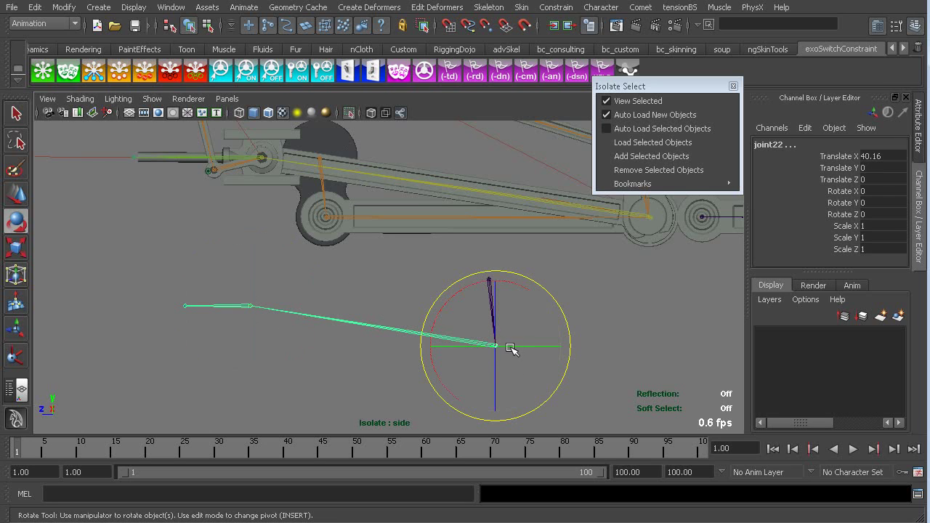
click(415, 305)
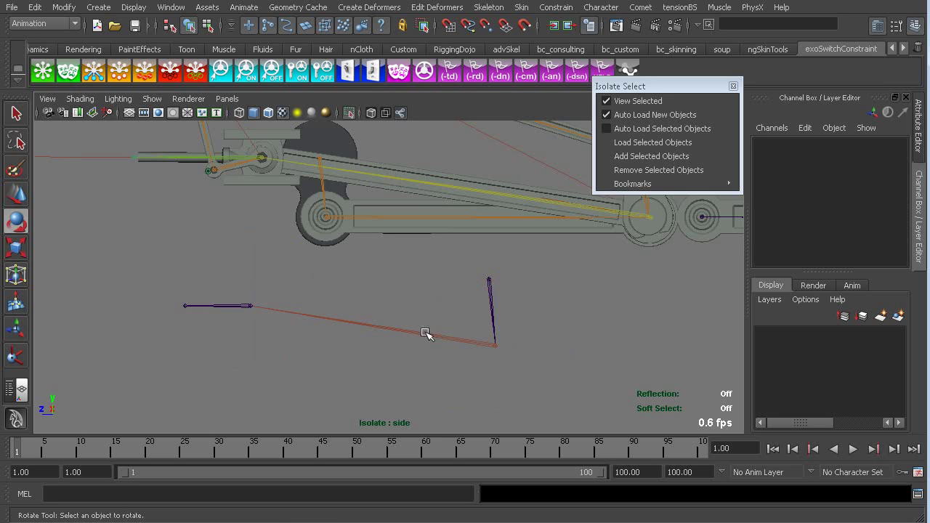
Select joint22 and ikHandle6, then close the Parent Constraint options without applying.
click(466, 339)
click(250, 305)
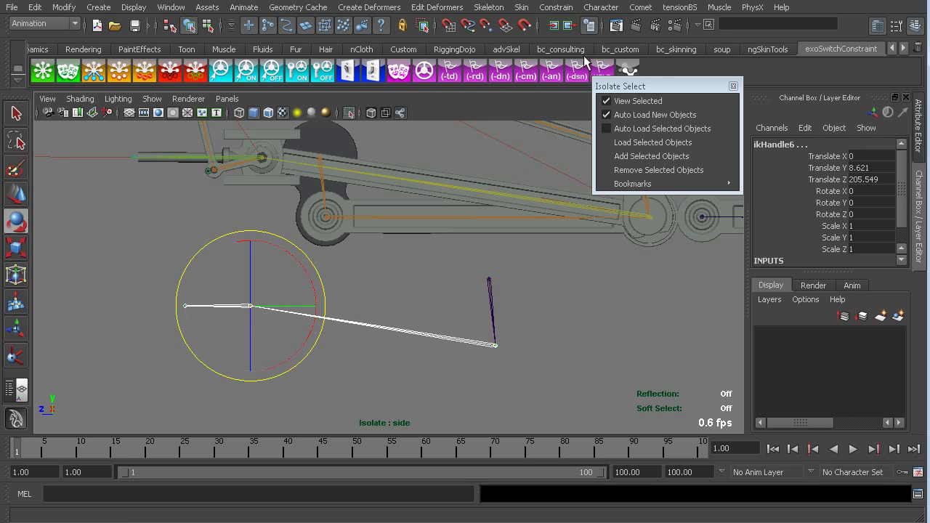
click(556, 7)
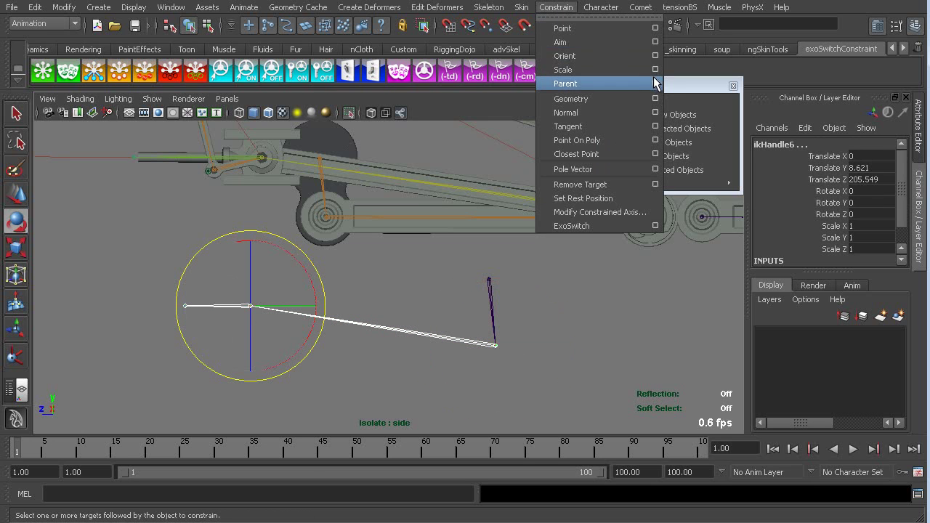
click(656, 84)
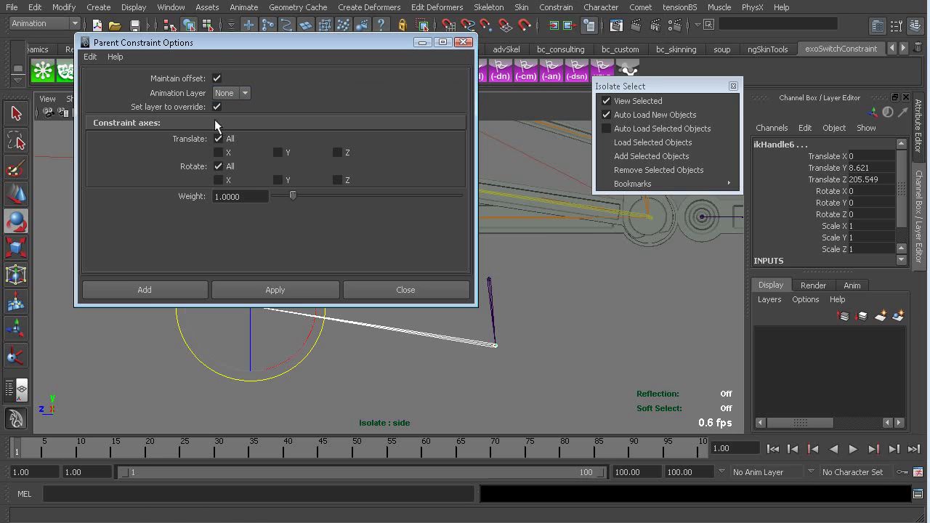
click(393, 285)
Point-constrain ikHandle6 with maintain offset on, creating ikHandle6_pointConstraint1.
click(523, 8)
mouse_move(556, 8)
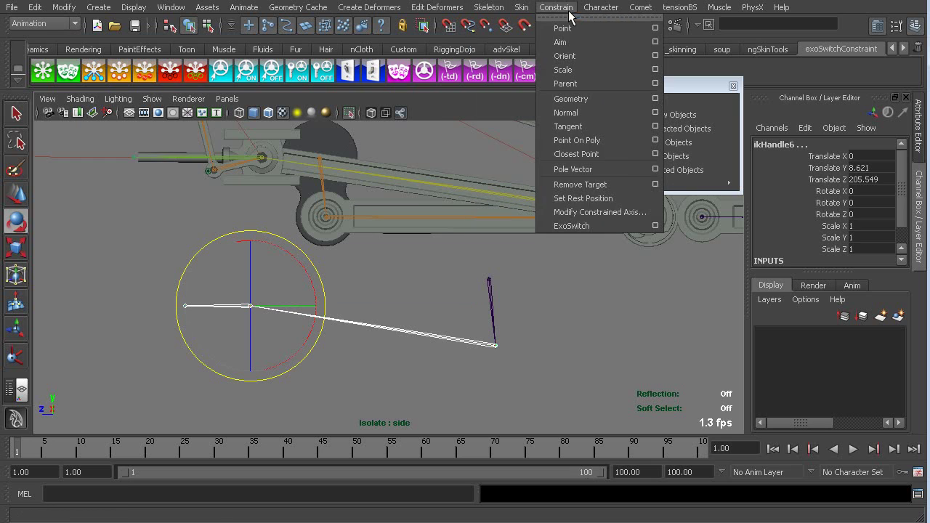
click(653, 28)
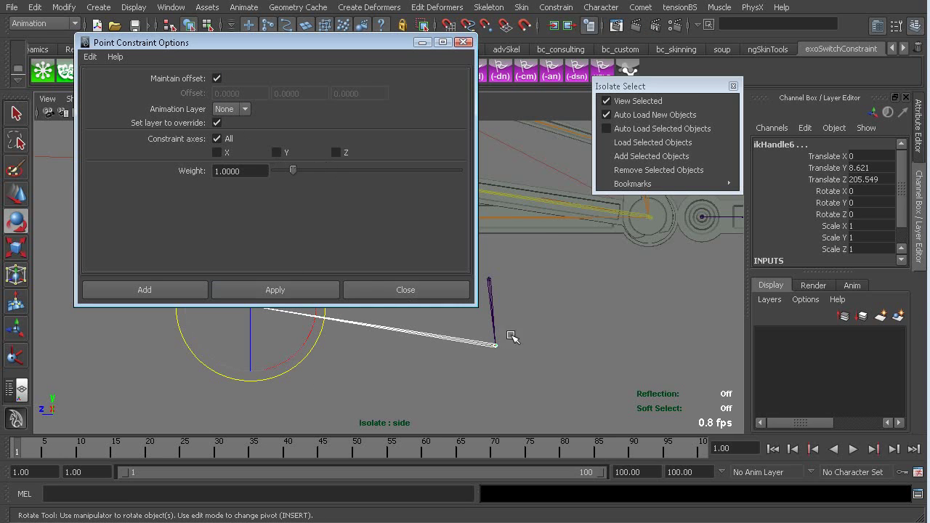
click(327, 290)
click(406, 290)
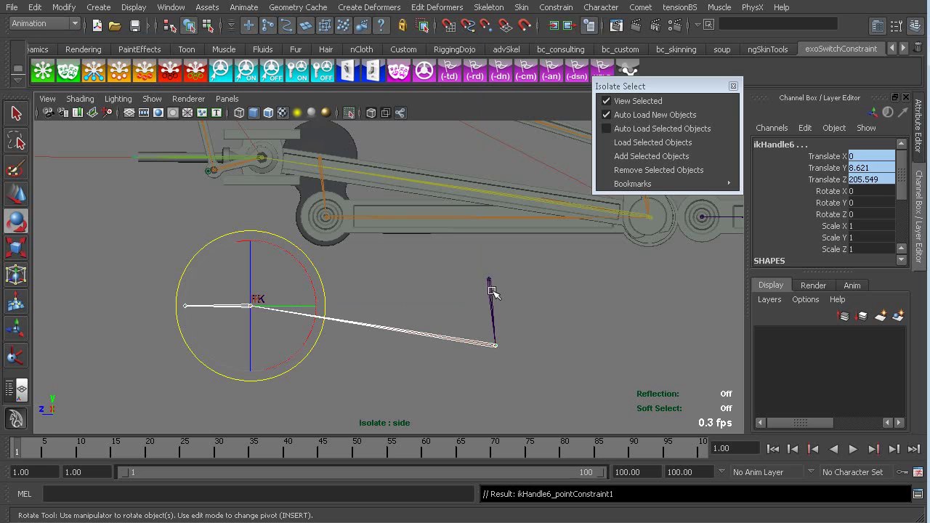
click(492, 291)
drag(530, 344, 659, 182)
key(ctrl+z)
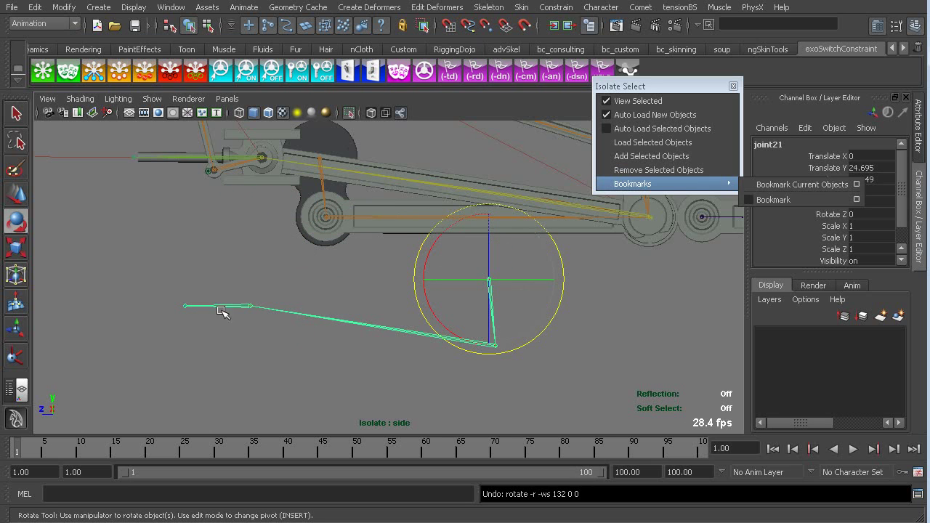
click(240, 281)
drag(244, 262, 305, 373)
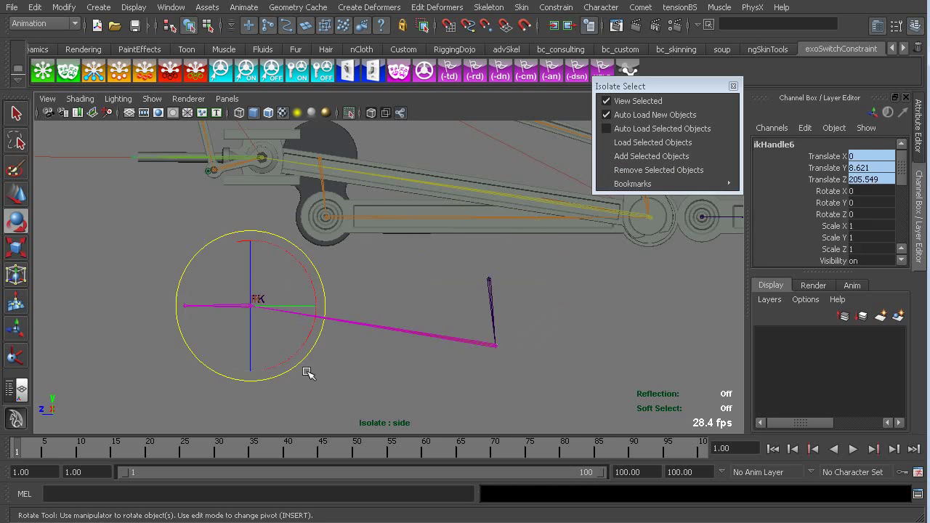
key(w)
click(829, 169)
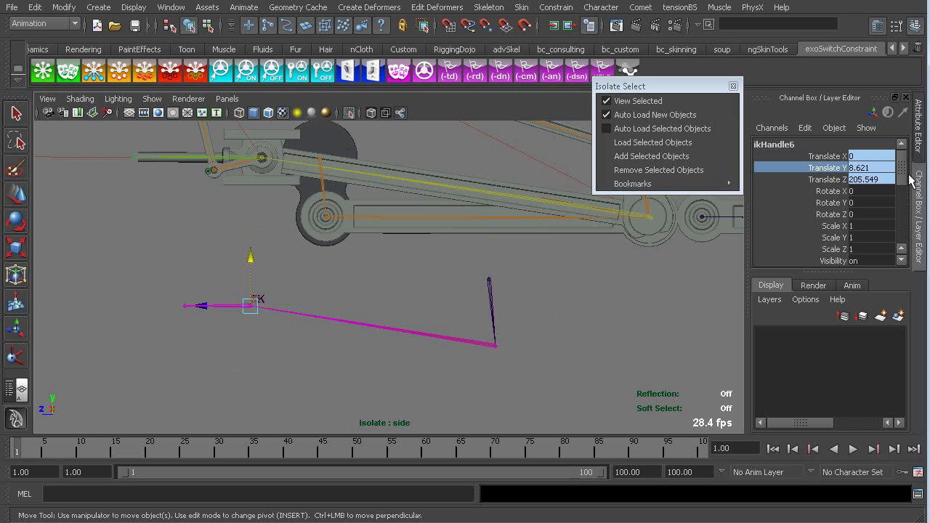
Break the connection on ikHandle6's Translate Y channel in the Channel Box.
right_click(838, 171)
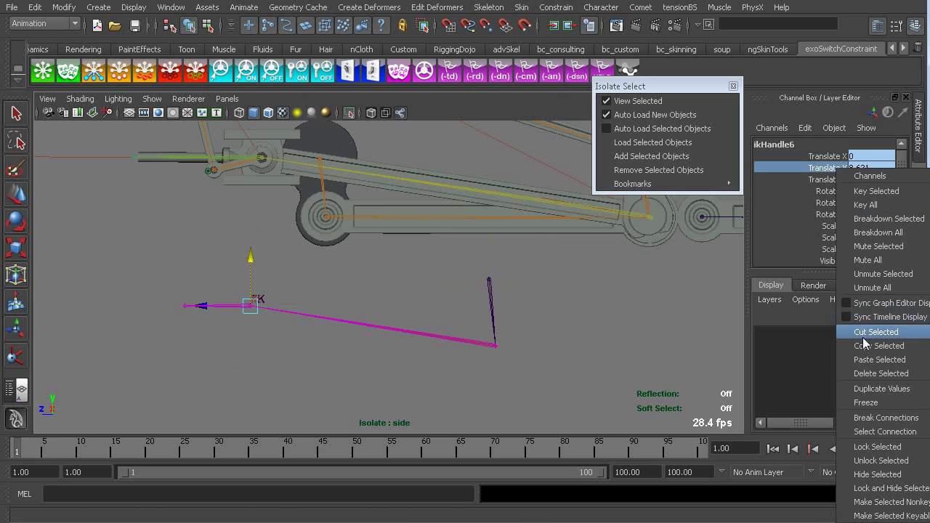
click(876, 418)
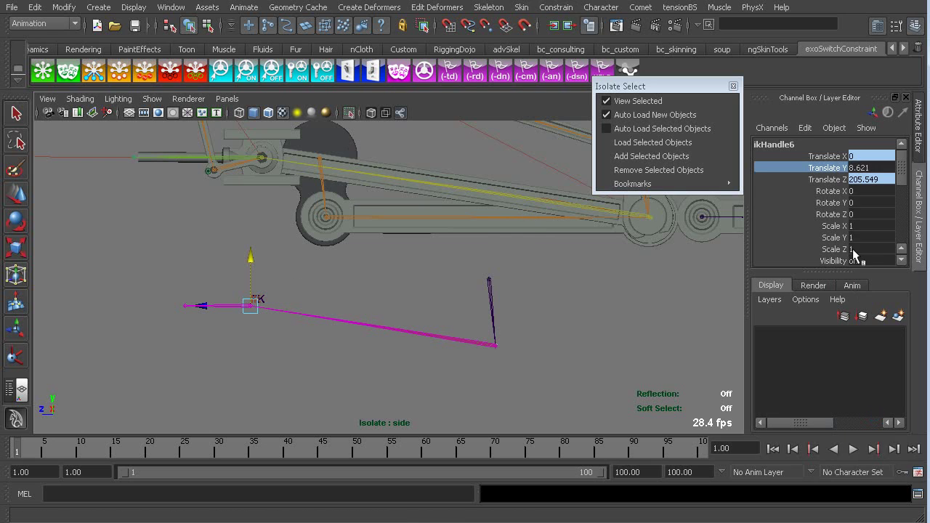
click(498, 282)
key(e)
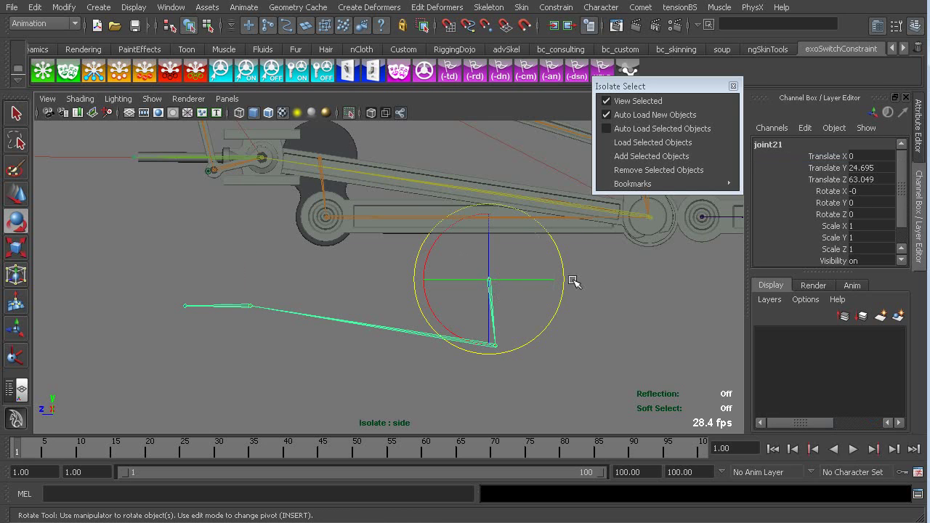
click(251, 304)
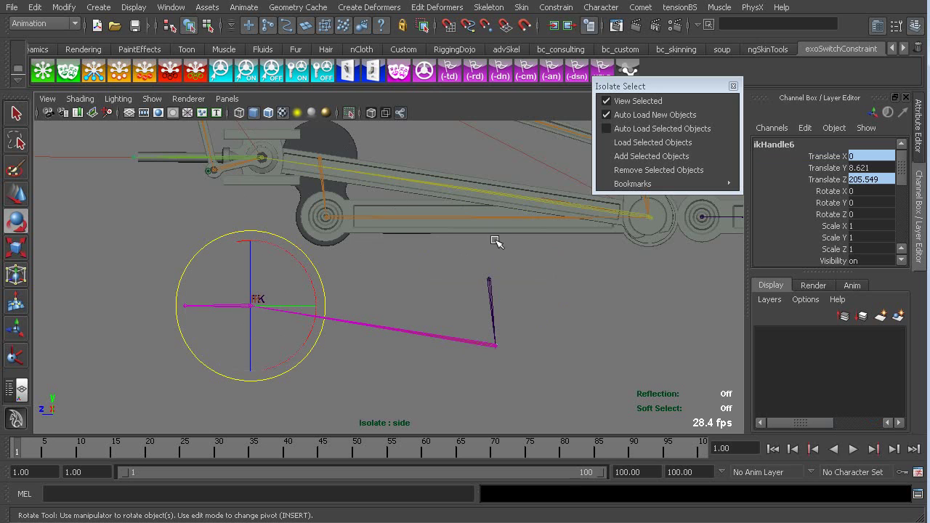
Test-rotate joint21, undo the rotation, and select the short piston joint joint23.
click(487, 283)
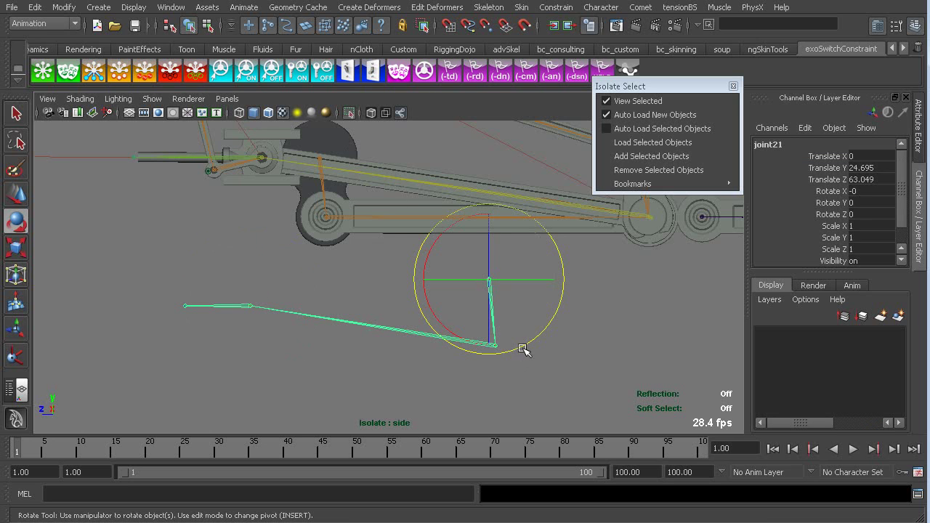
drag(522, 349, 572, 287)
key(ctrl+z)
key(ctrl+z)
key(ctrl+z)
key(ctrl+z)
key(ctrl+z)
key(ctrl+z)
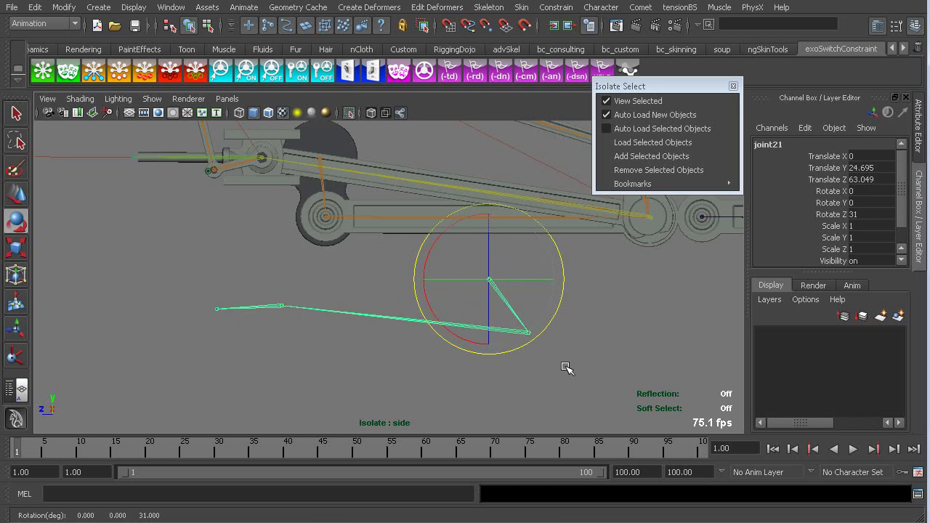
click(223, 310)
click(223, 307)
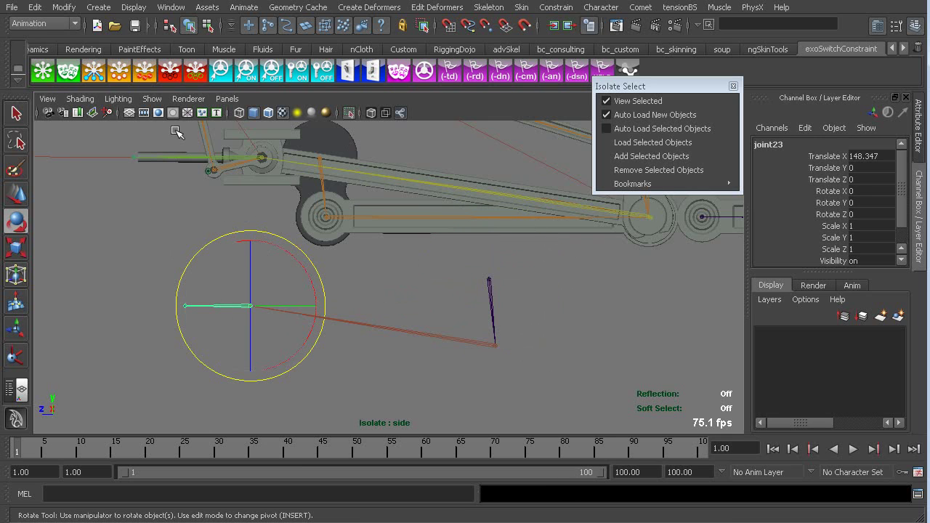
click(490, 8)
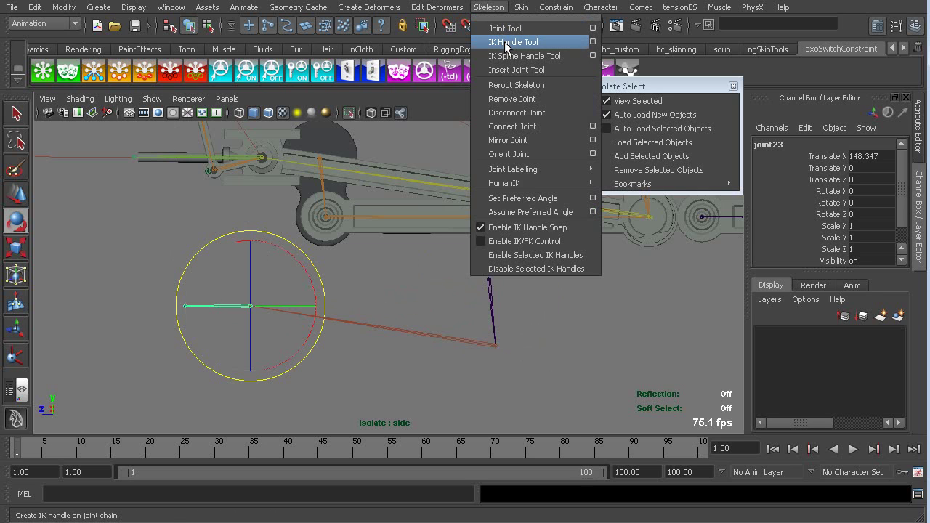
Create ikHandle7 from joint23 to the short left joint.
click(507, 44)
click(250, 308)
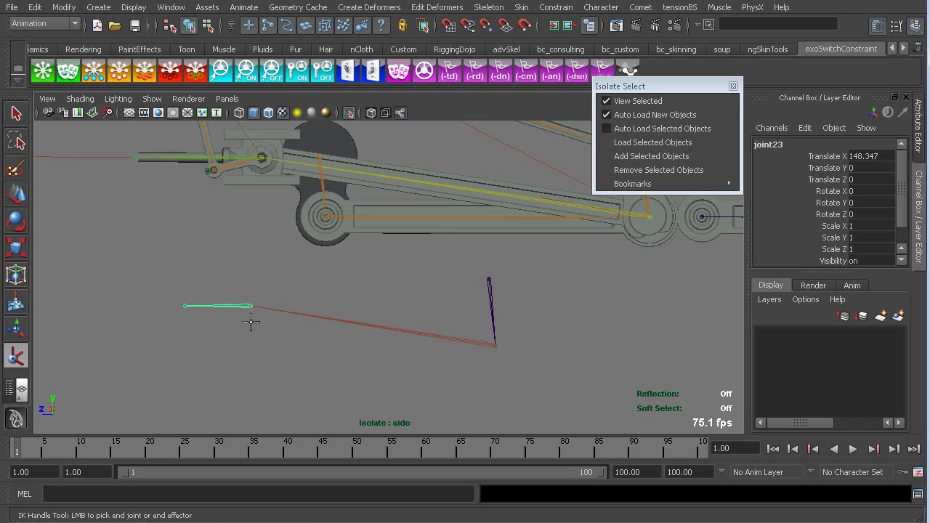
click(185, 304)
key(e)
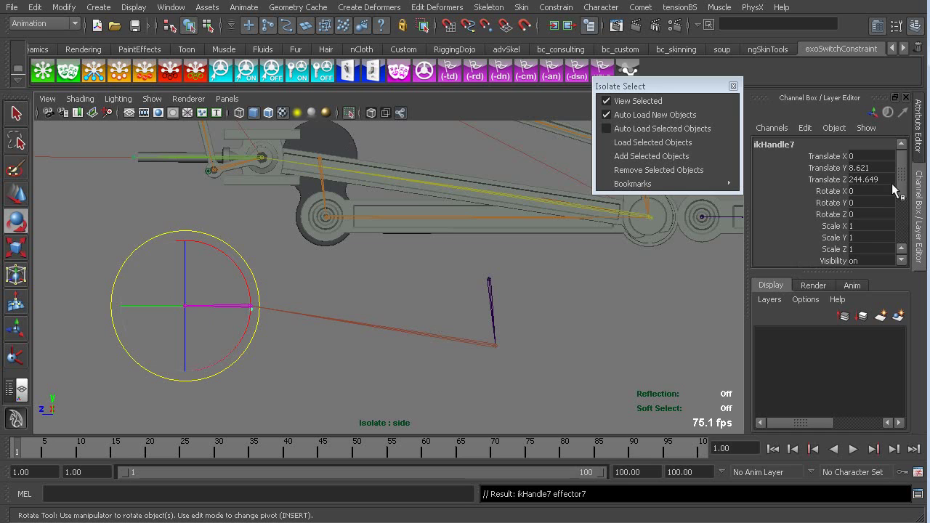
Turn off Snap Enable and set ikHandle7's Stickiness to sticky.
key(ctrl+a)
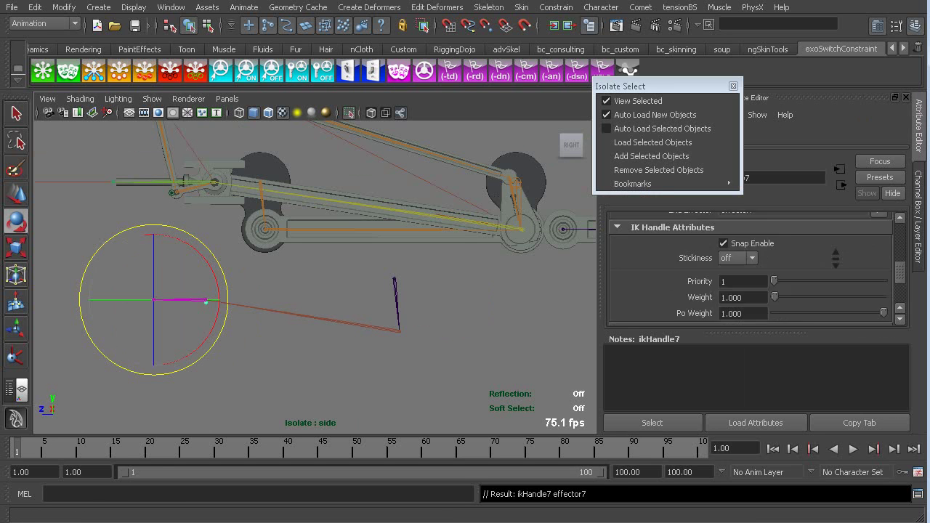
scroll(753, 269, up, 2)
click(736, 246)
click(736, 258)
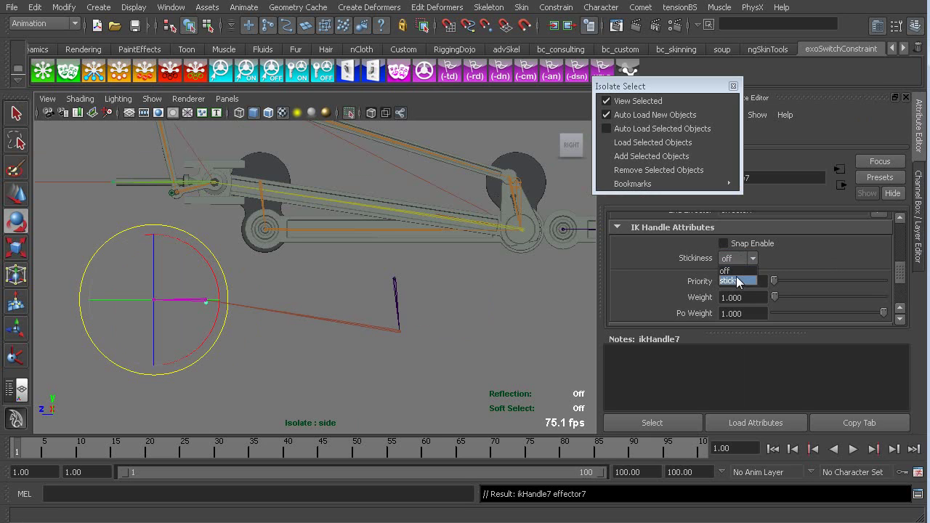
click(729, 280)
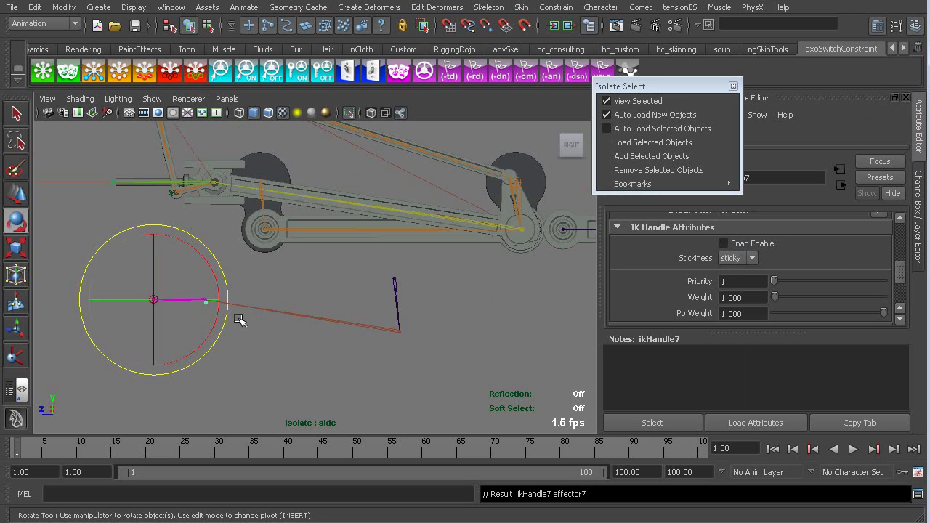
Move ikHandle7 further left and rotate joint21 to Z 60 to test the piston.
right_click(186, 301)
key(w)
drag(177, 300, 21, 298)
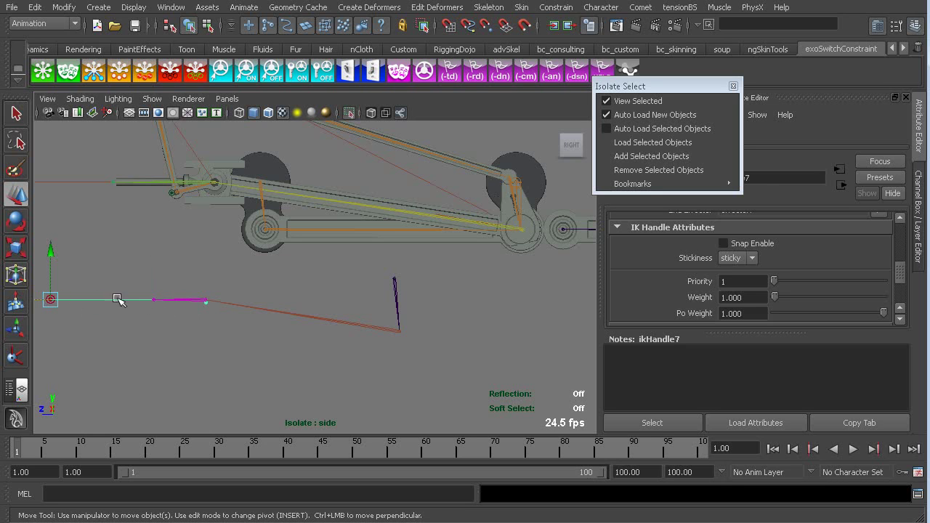
click(393, 289)
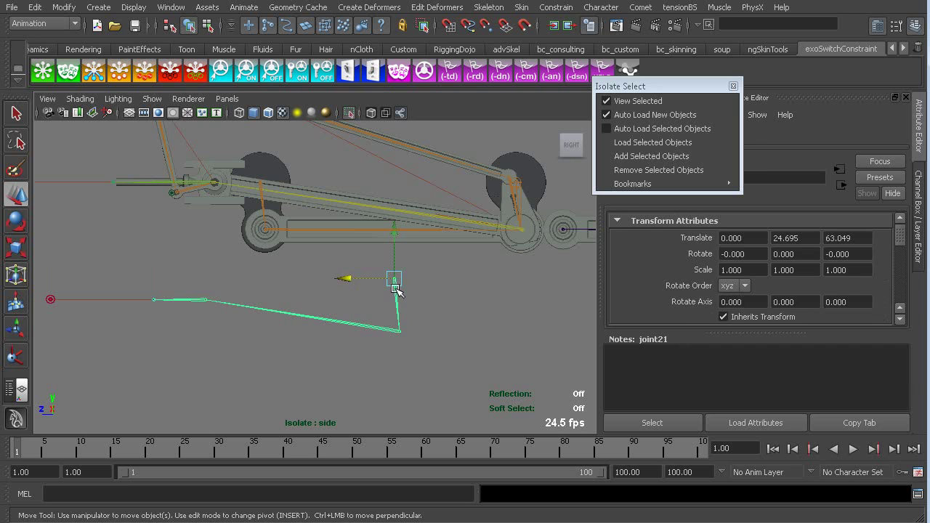
key(e)
drag(414, 350, 447, 302)
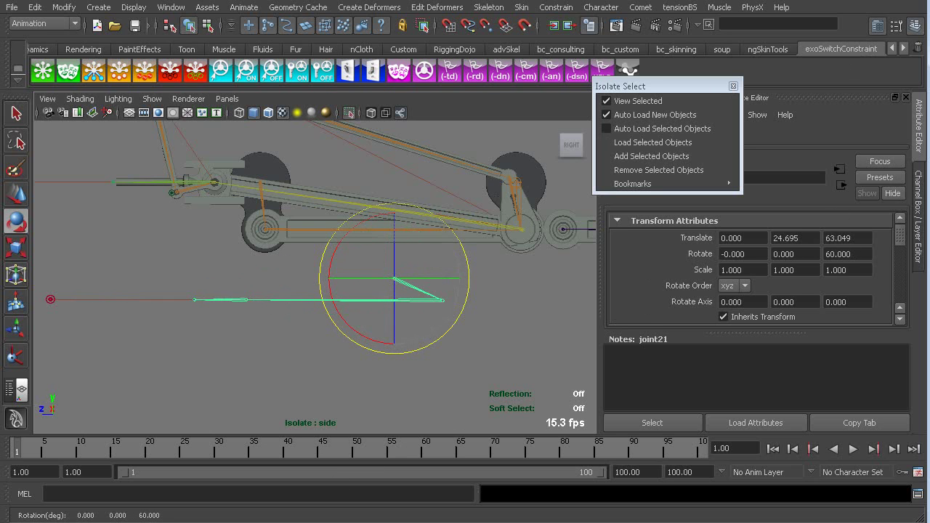
key(alt+Tab)
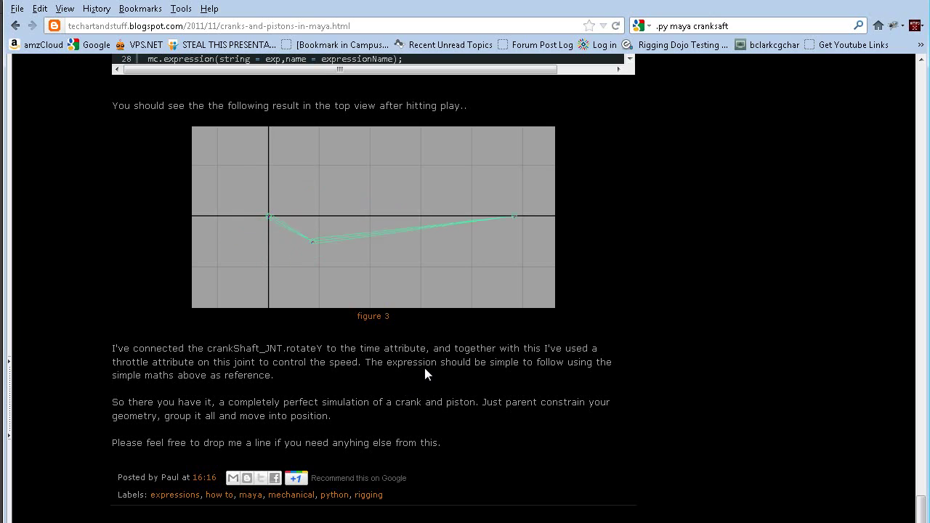
scroll(440, 313, up, 5)
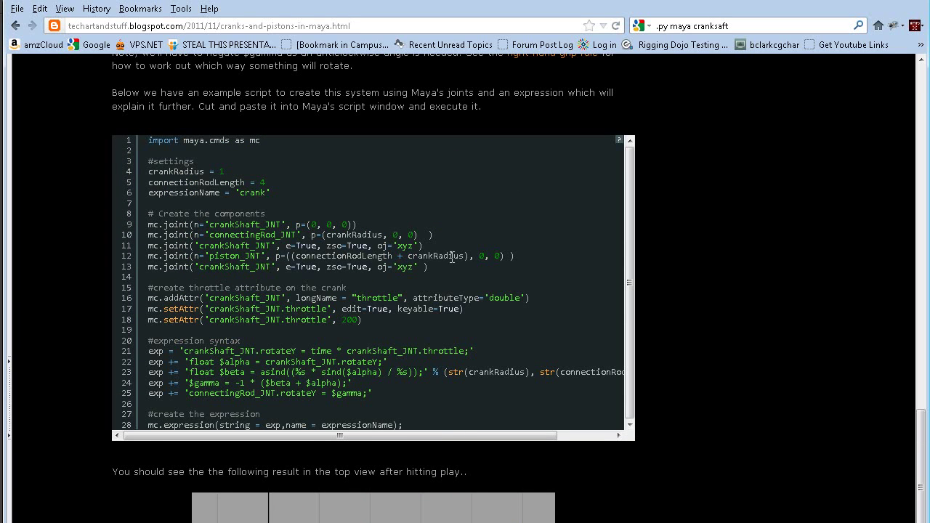
scroll(449, 230, down, 4)
scroll(446, 211, up, 4)
drag(445, 205, 453, 283)
click(453, 283)
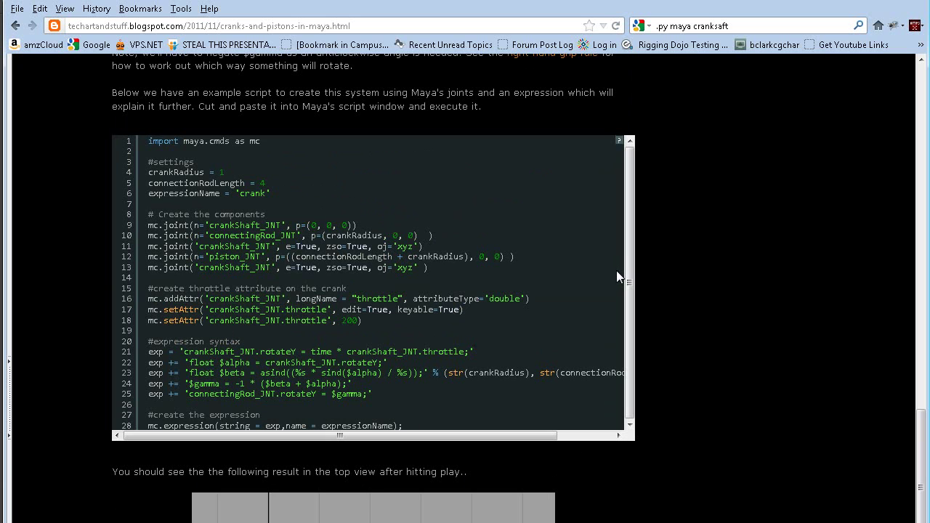
scroll(696, 231, up, 7)
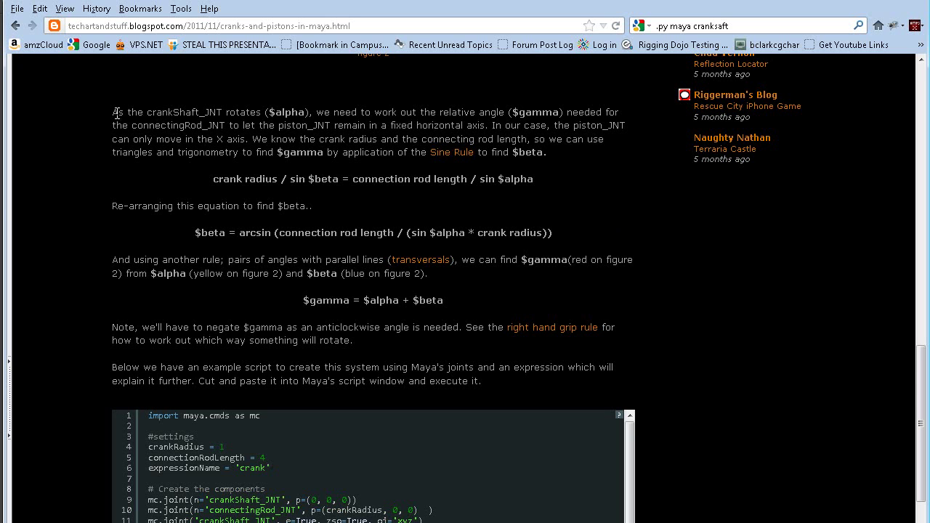
drag(116, 112, 498, 363)
click(498, 364)
scroll(505, 402, down, 10)
scroll(505, 402, up, 13)
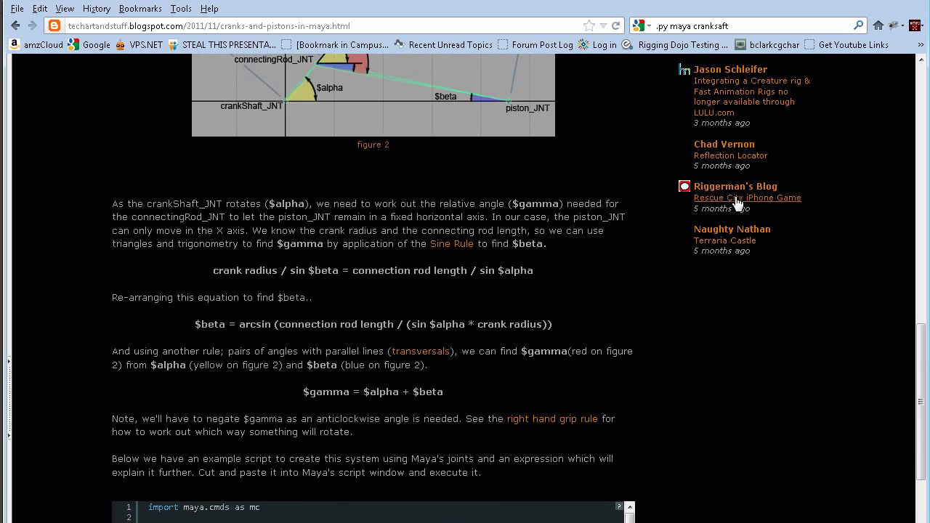
scroll(517, 271, up, 4)
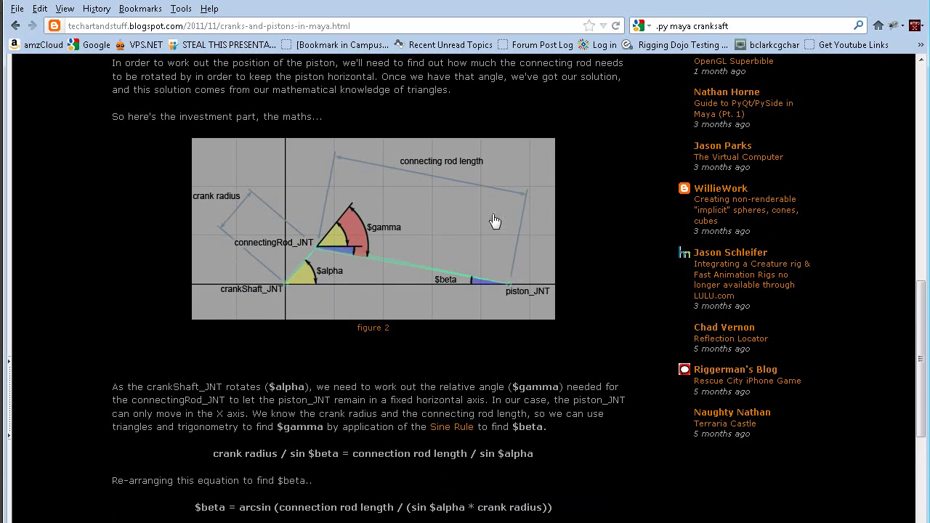
key(alt+Tab)
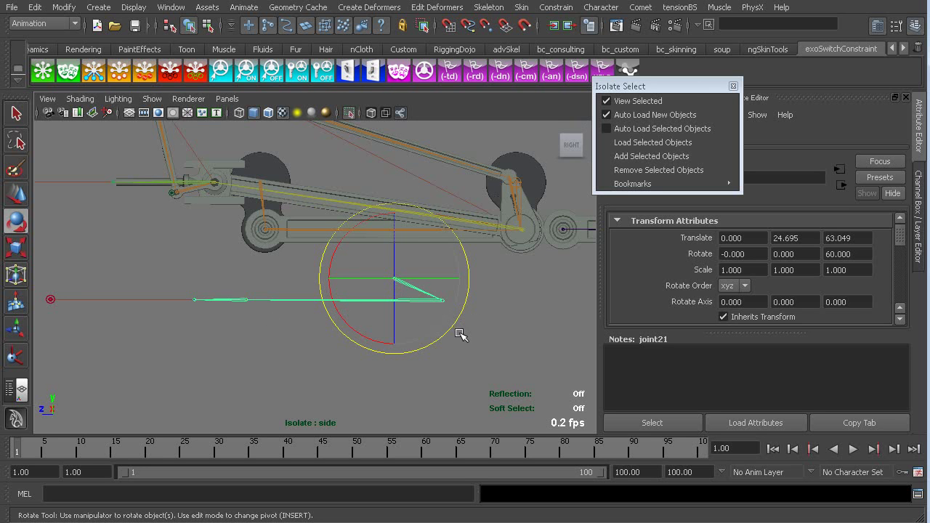
Rotate the crank further, then check ikHandle6's Translate Y channel in the Channel Box.
drag(441, 338, 268, 472)
click(151, 294)
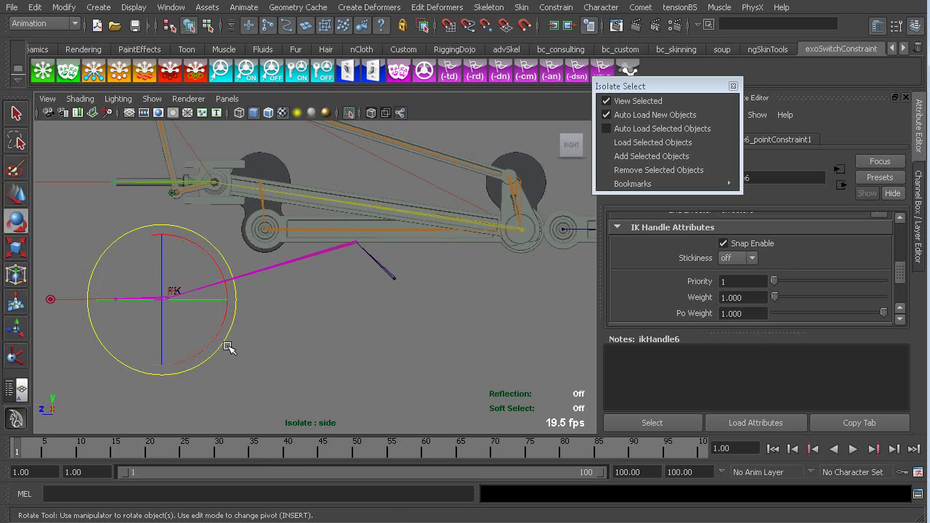
key(ctrl+a)
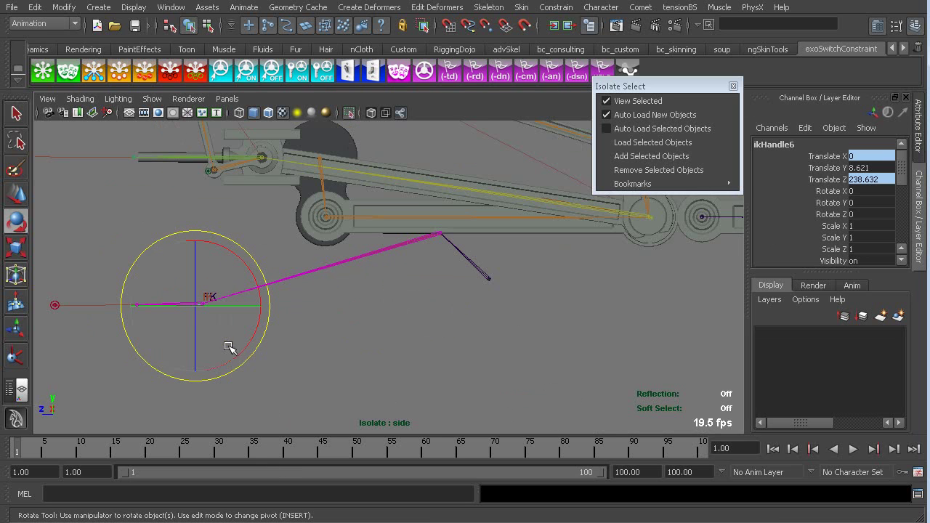
click(827, 168)
key(w)
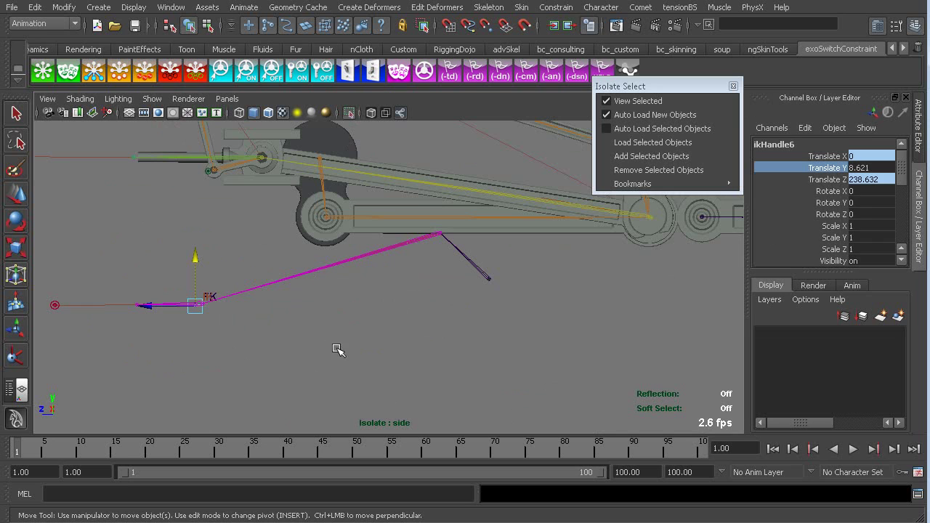
click(332, 377)
Select joint21 and scrub the timeline to frame 17 to check the crank motion.
key(e)
click(490, 278)
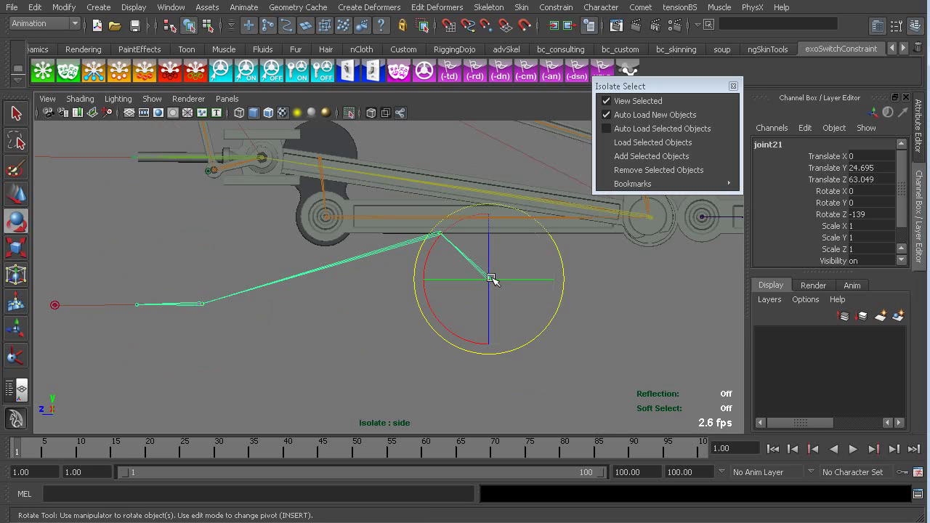
alt+middle_drag(492, 280, 426, 392)
drag(42, 451, 130, 434)
Turn off View Selected isolation and play the animation once with Alt+V.
click(657, 106)
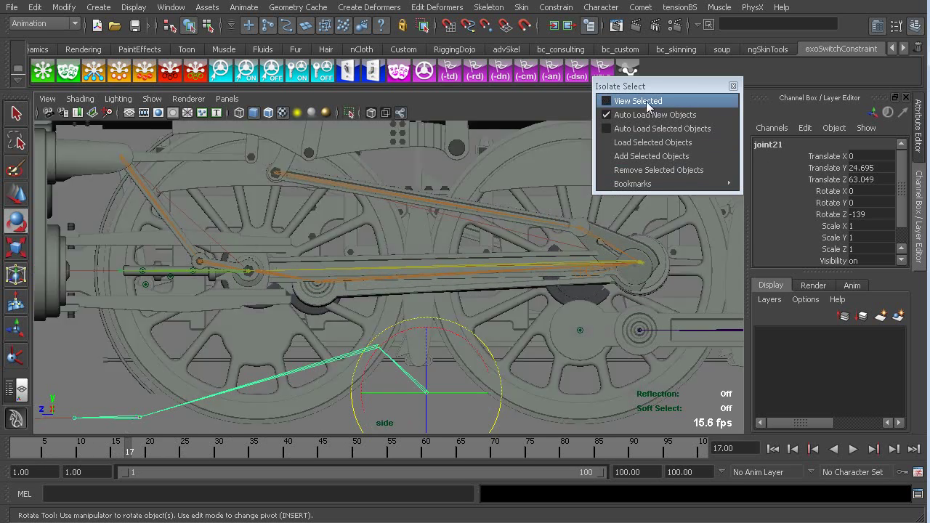
scroll(502, 352, down, 5)
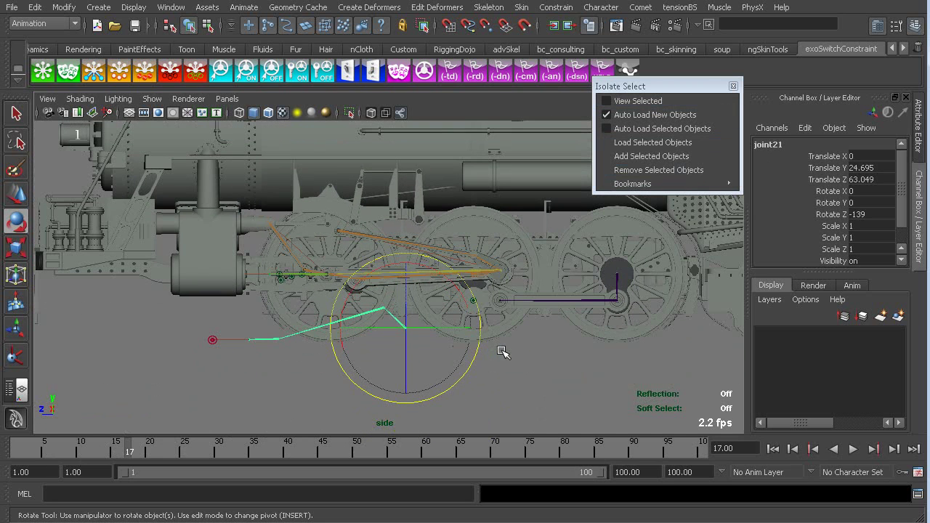
click(507, 414)
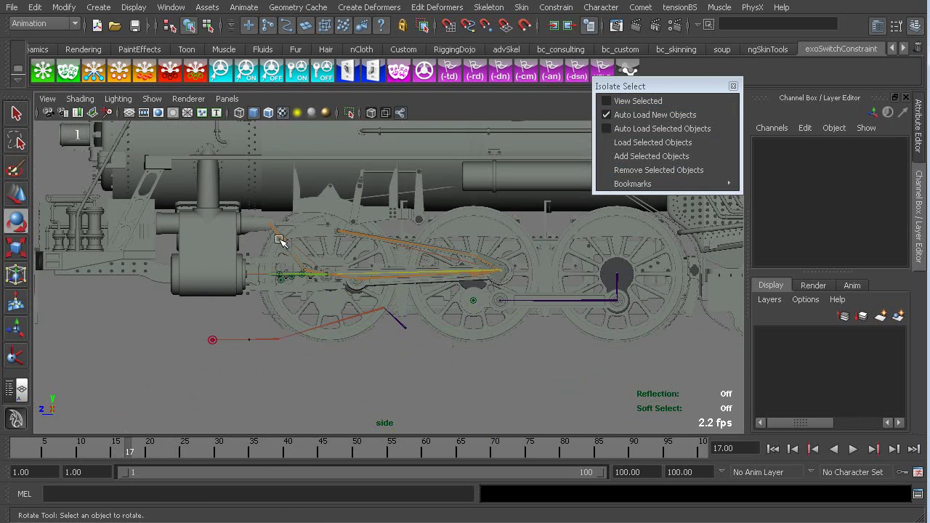
key(alt+v)
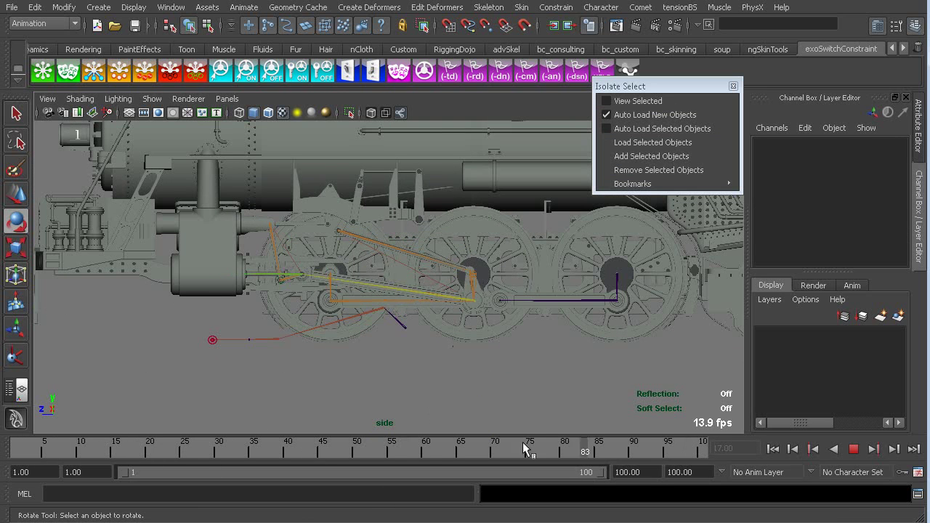
key(alt+v)
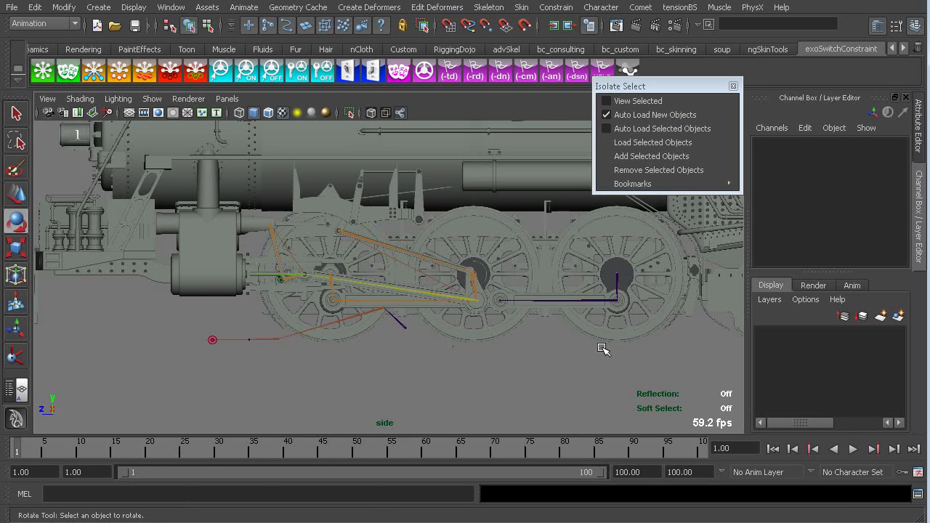
Zoom in on the driving wheels and rods and play the animation again.
scroll(603, 350, down, 3)
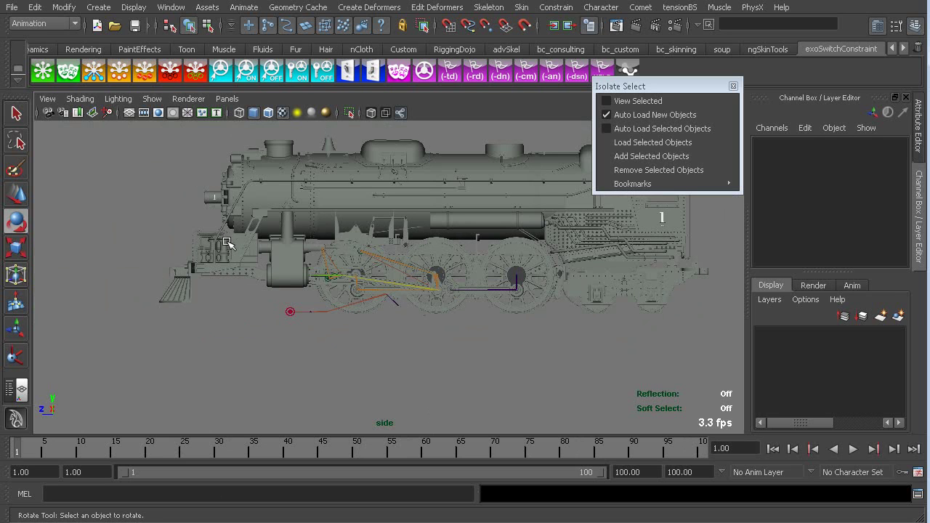
scroll(469, 336, up, 5)
alt+middle_drag(471, 335, 437, 370)
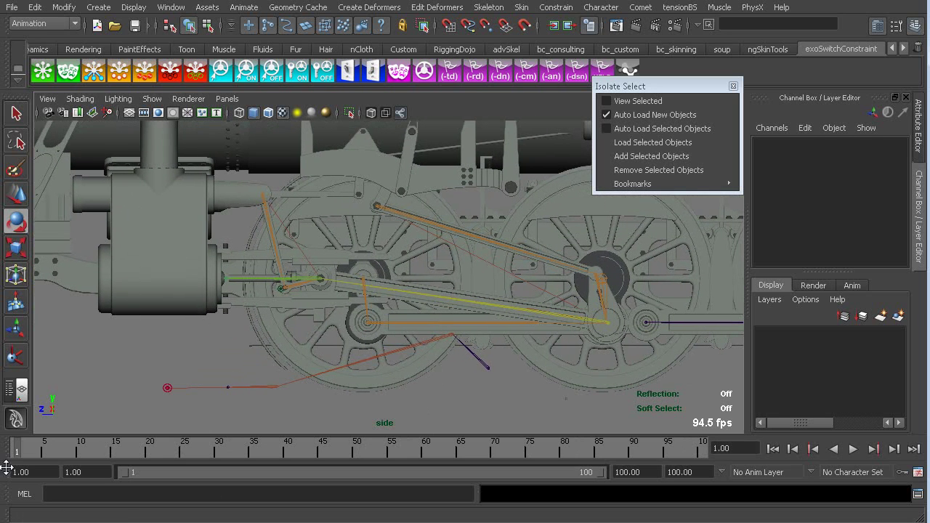
key(alt+v)
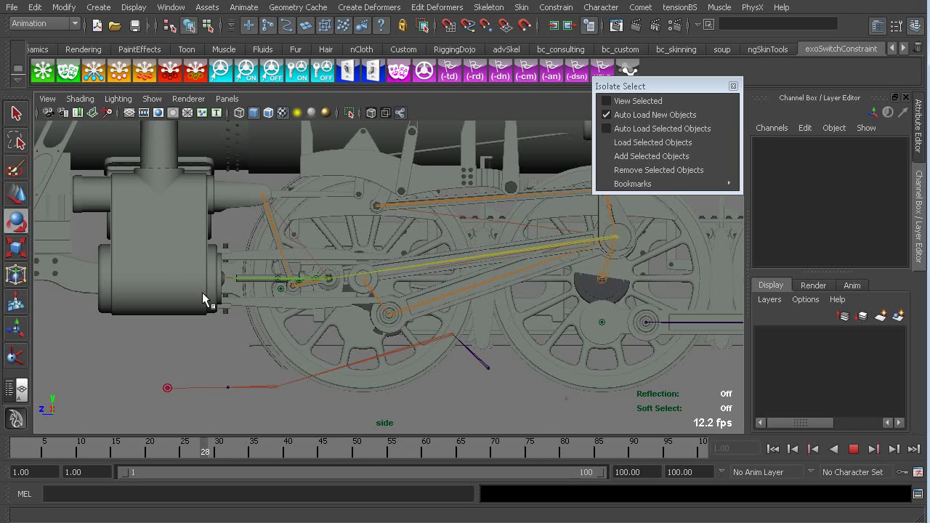
Select the left-end control points of the green piston curve and move them left.
key(alt+v)
click(243, 278)
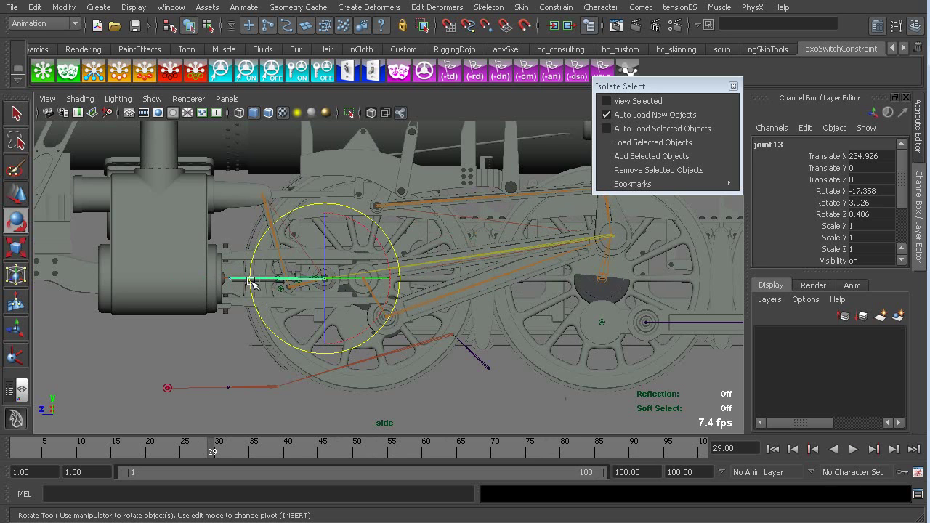
click(240, 280)
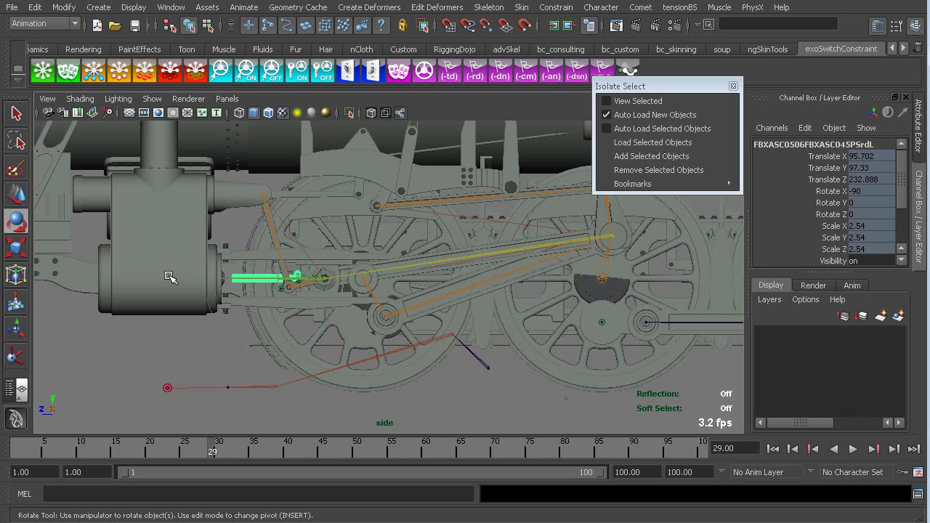
key(F8)
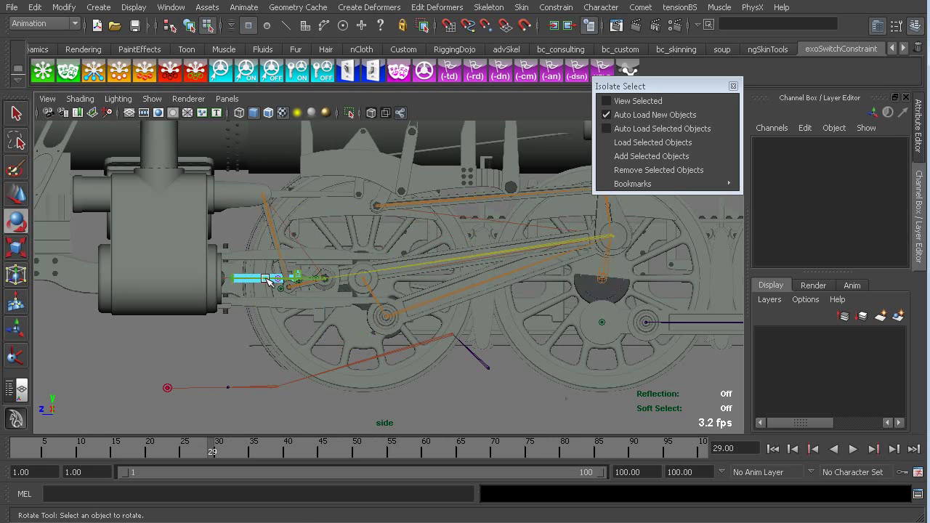
drag(219, 261, 136, 283)
key(w)
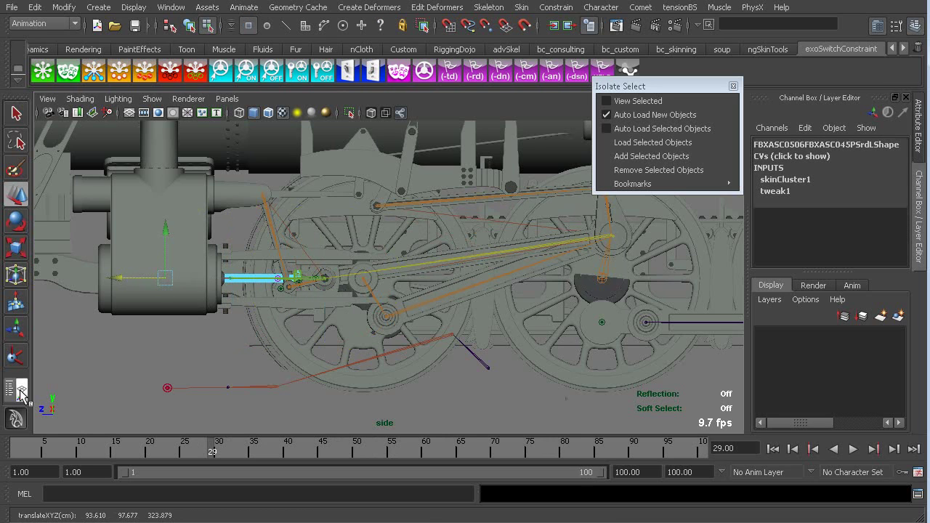
Scrub and play the animation to check the piston, stopping at frame 6.
drag(208, 449, 190, 434)
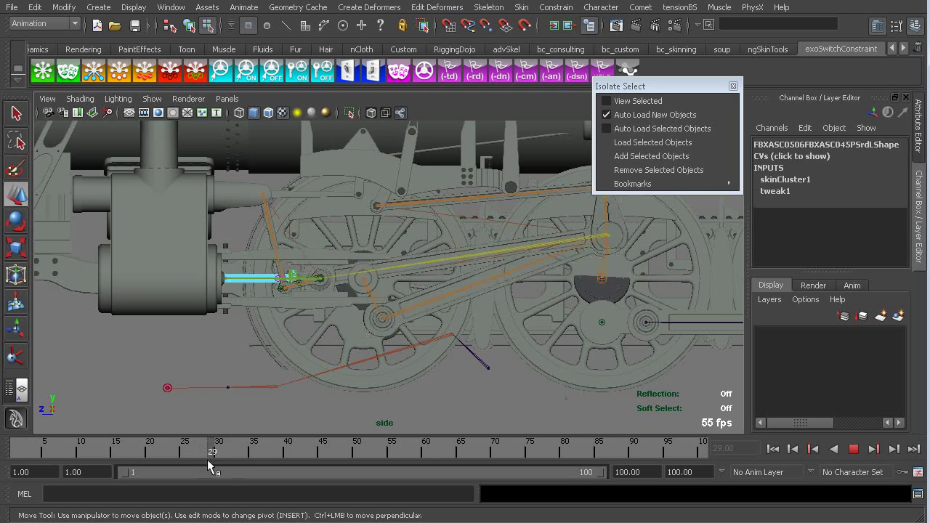
key(Escape)
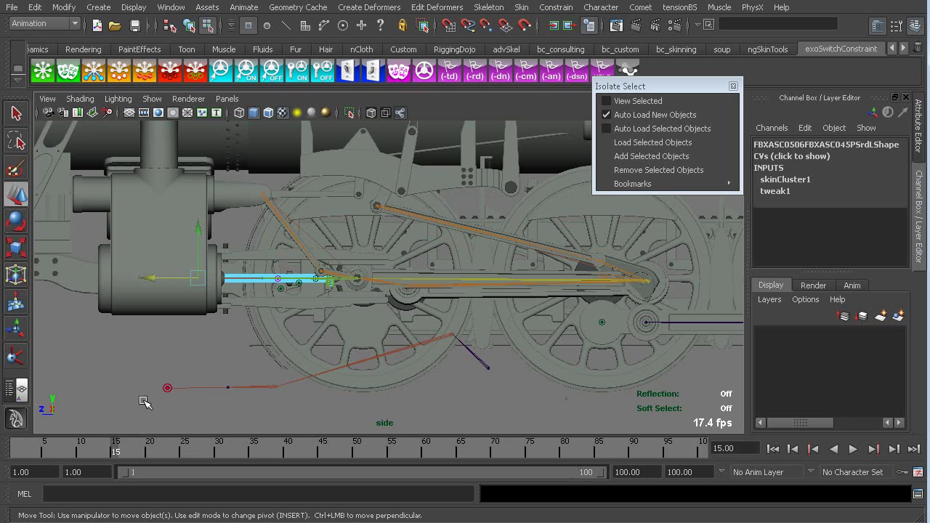
click(145, 404)
key(F8)
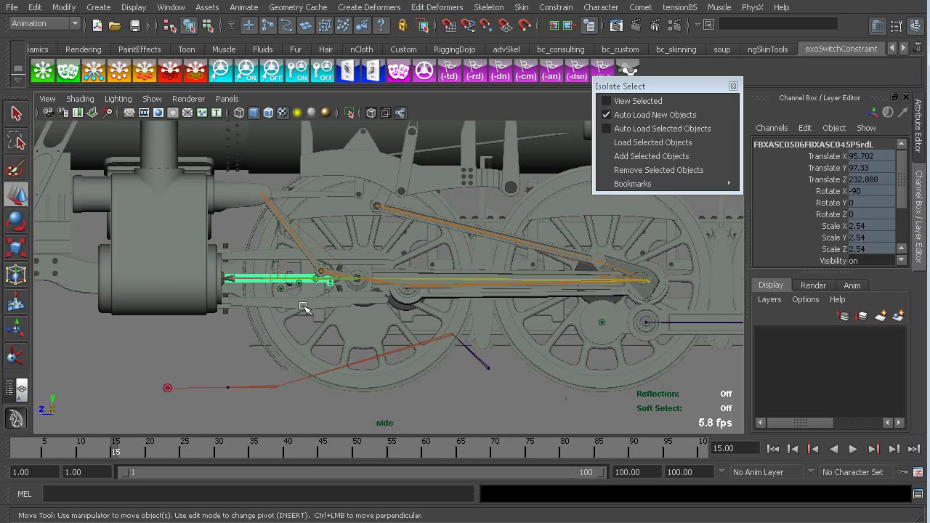
click(182, 345)
key(alt+v)
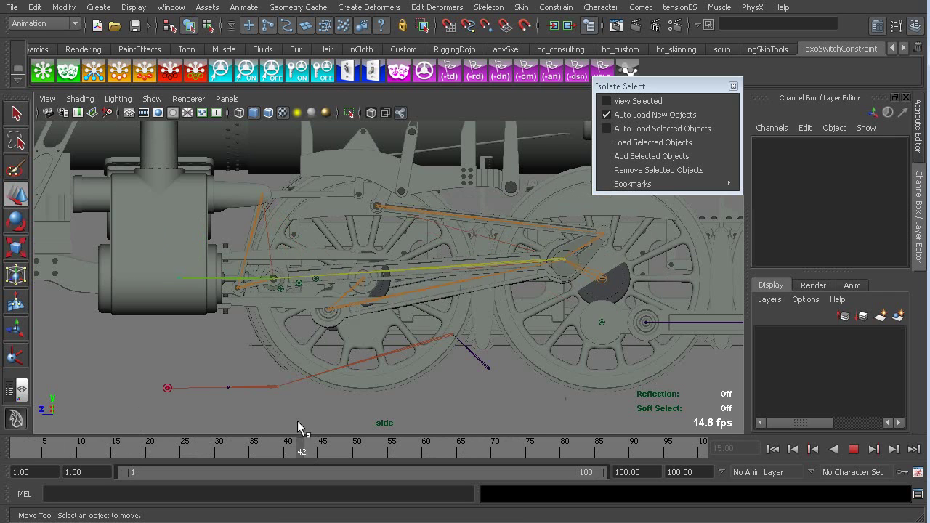
key(Escape)
Switch the side viewport to the Viewport 2.0 renderer and play the animation.
click(189, 99)
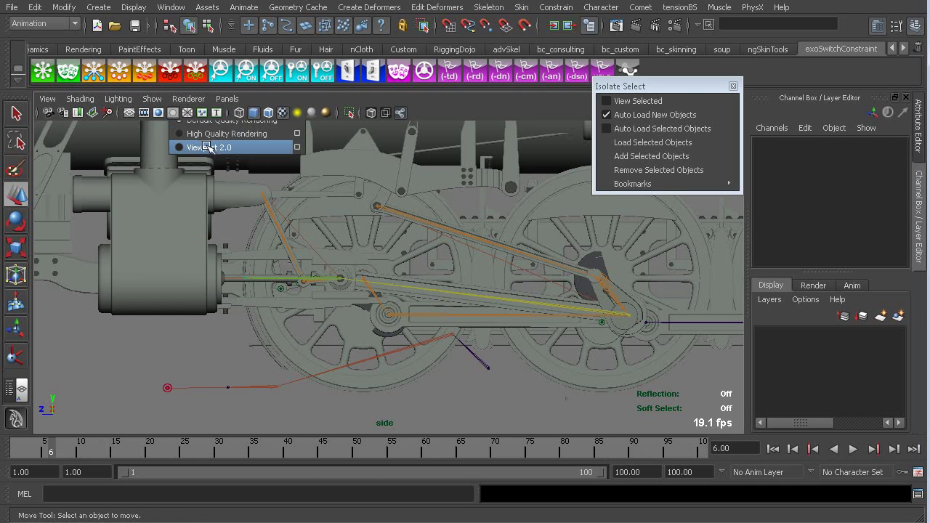
click(210, 151)
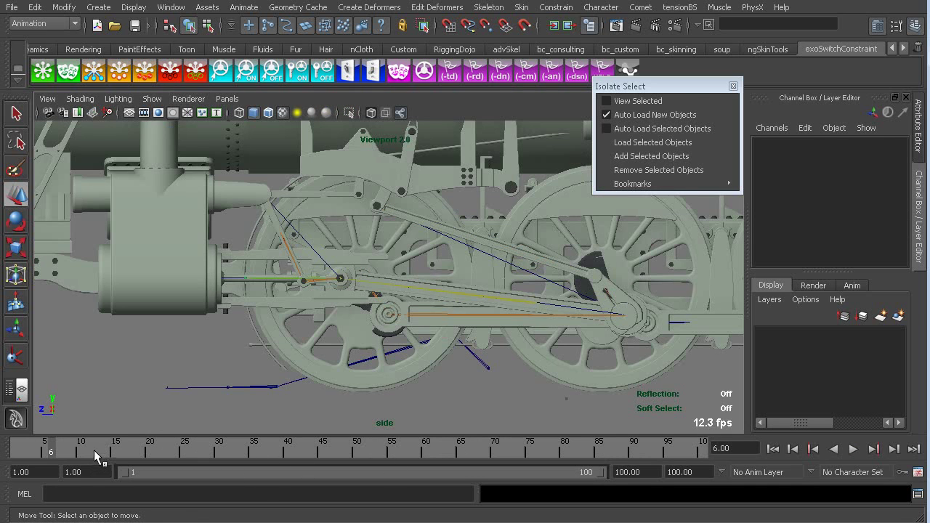
key(alt+v)
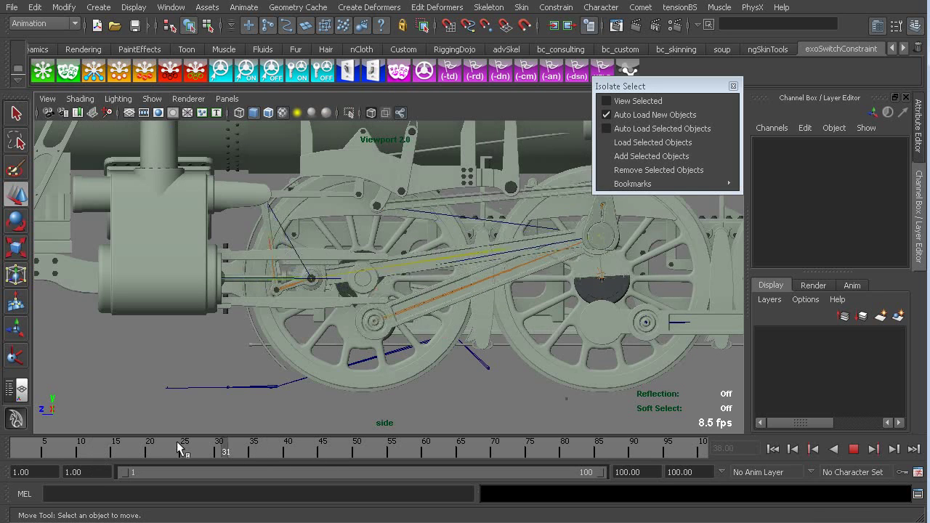
Stop playback, rewind to frame 1, and select then deselect joint21.
key(Escape)
key(alt+shift+v)
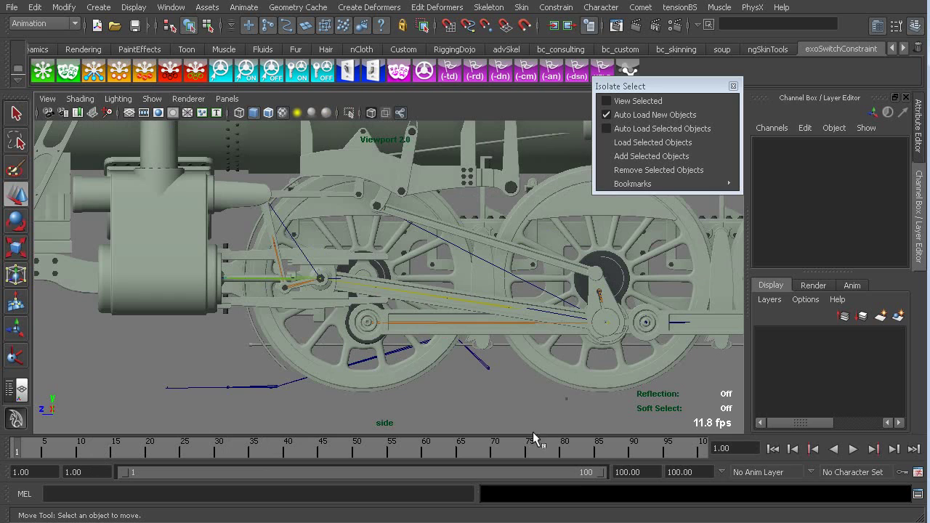
click(487, 372)
click(487, 372)
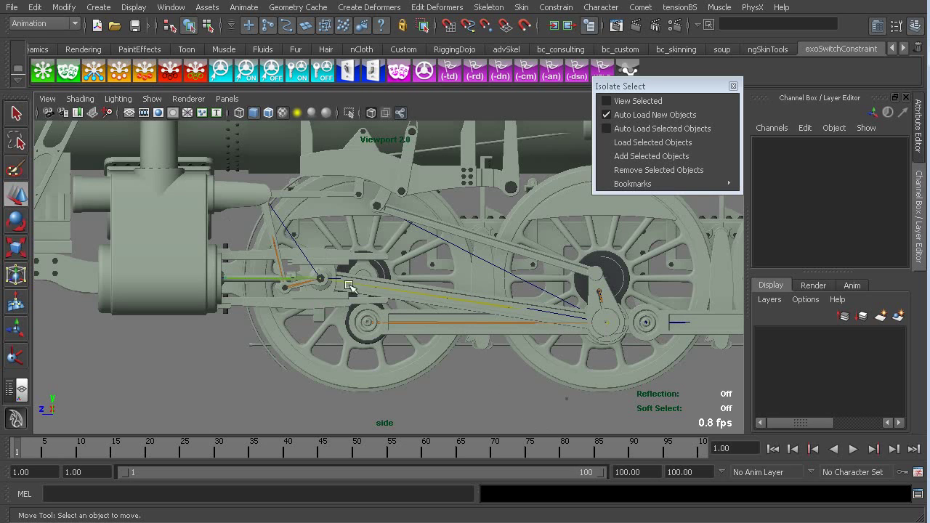
Limit the point constraint options to the X and Z axes by excluding Y.
click(581, 7)
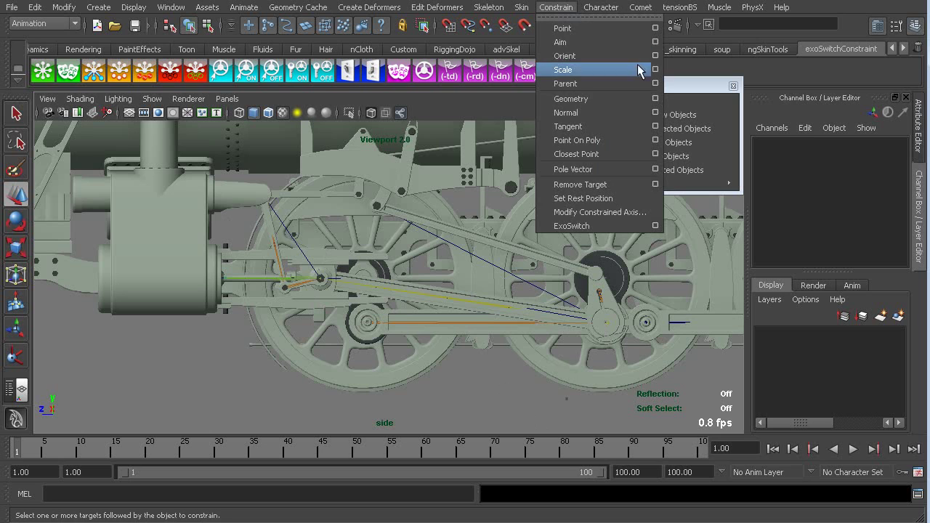
click(660, 29)
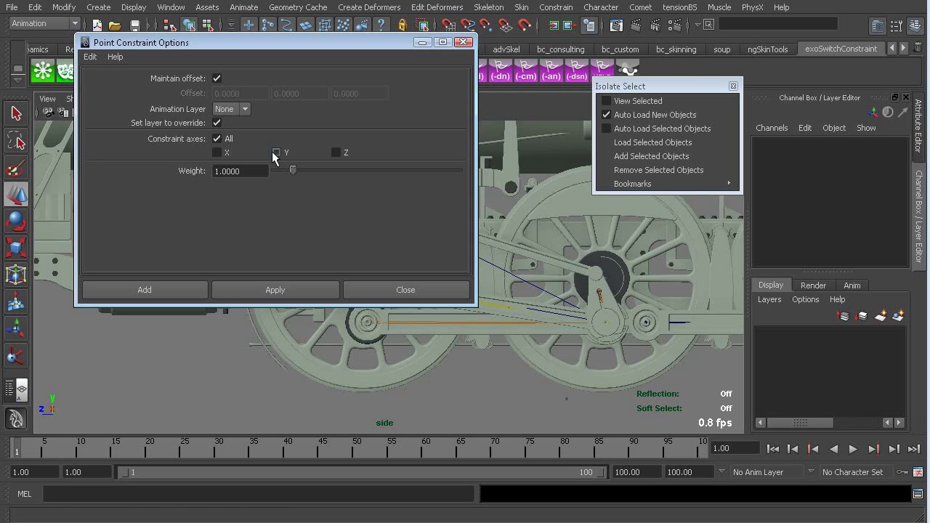
click(277, 153)
click(407, 291)
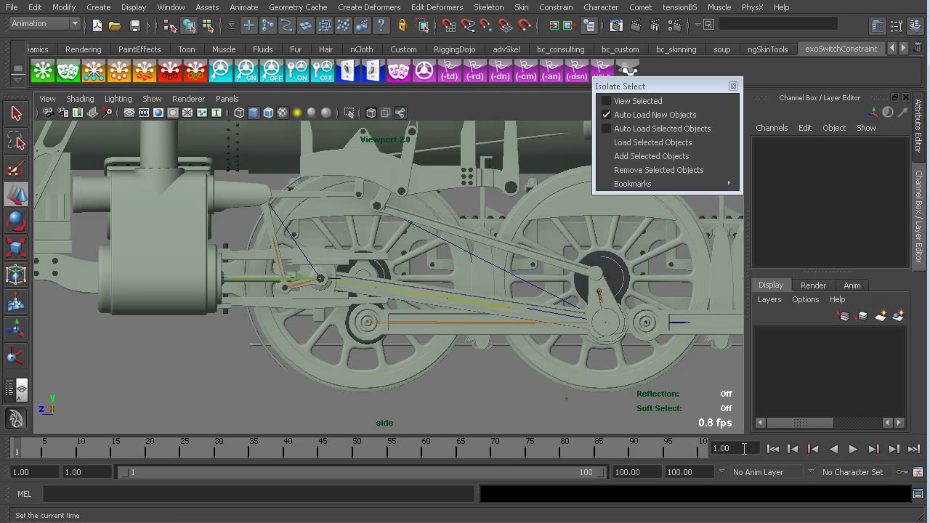